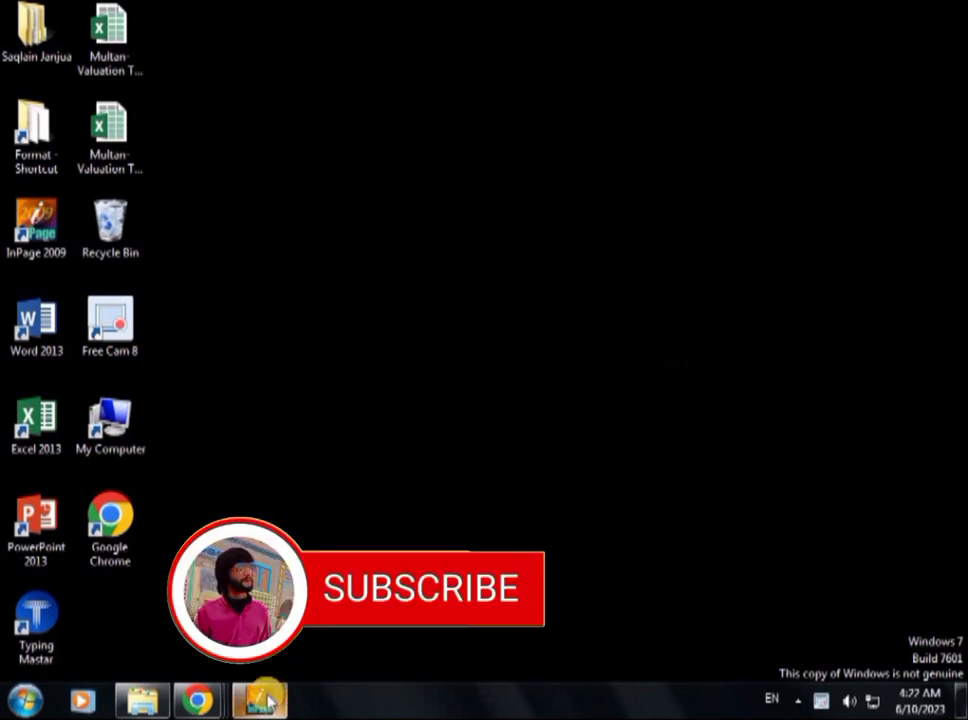
Switch to InPage and delete the plot diagram along with the green and grey banner shapes below it.
mouse_move(268, 702)
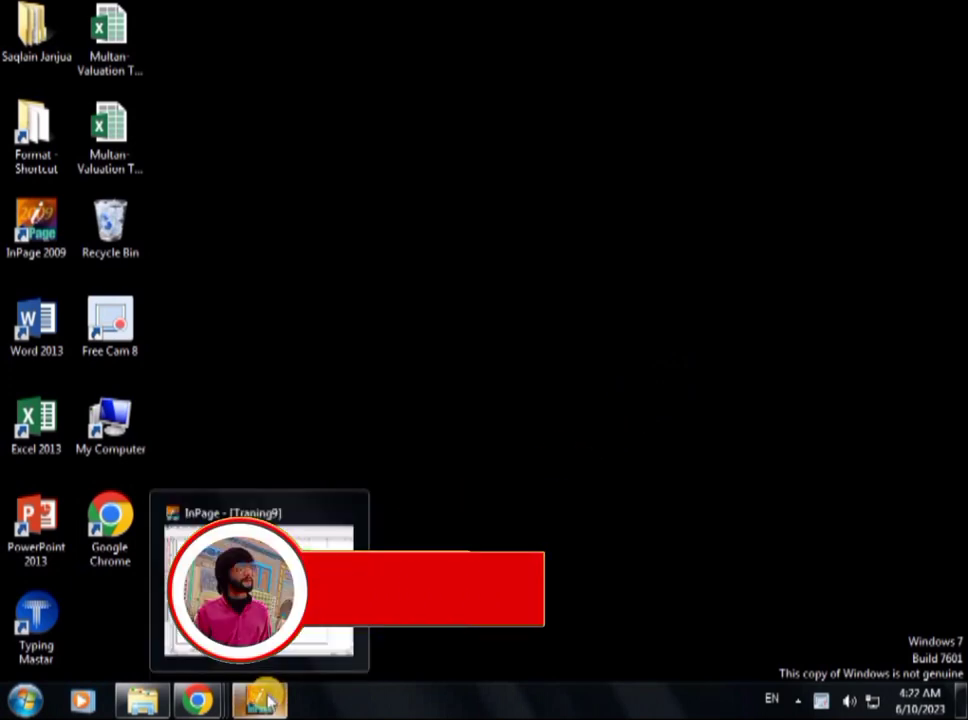
click(266, 701)
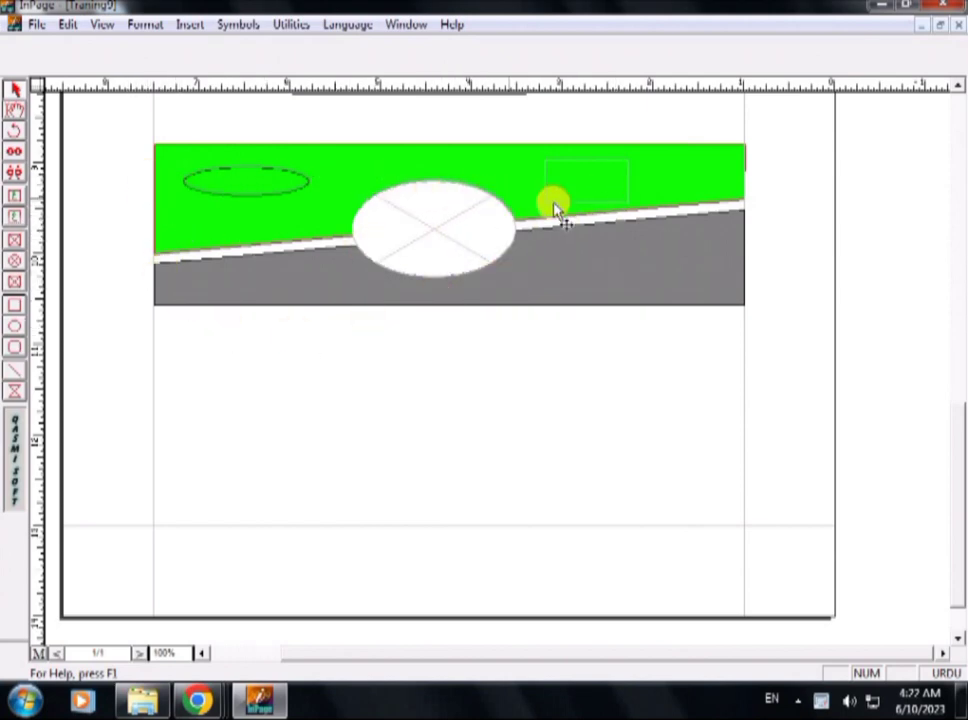
click(958, 90)
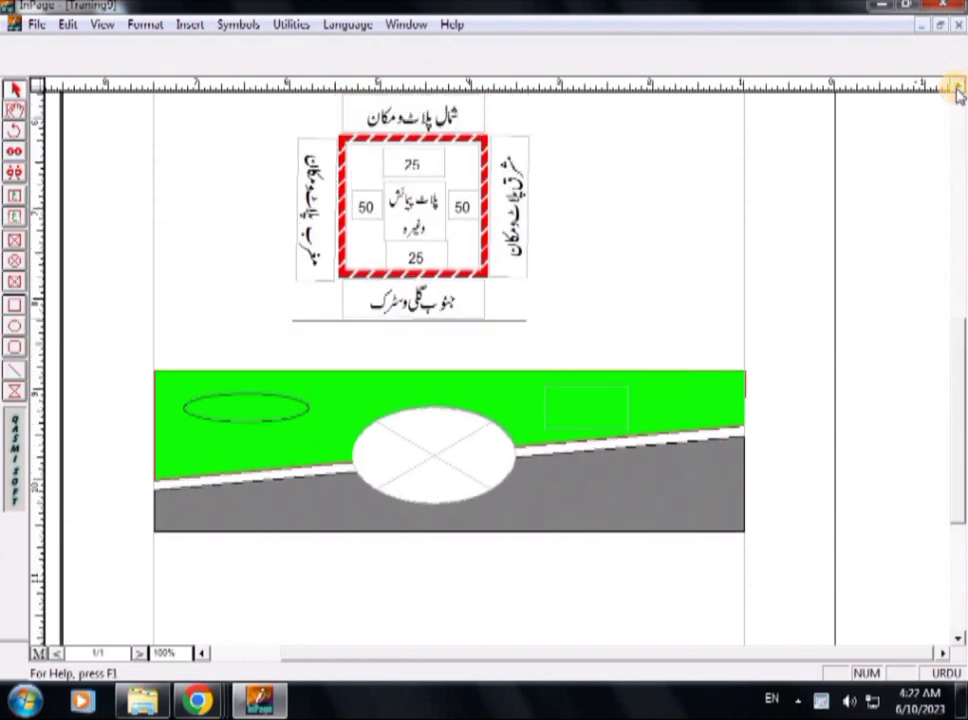
click(958, 90)
click(958, 90)
click(958, 90)
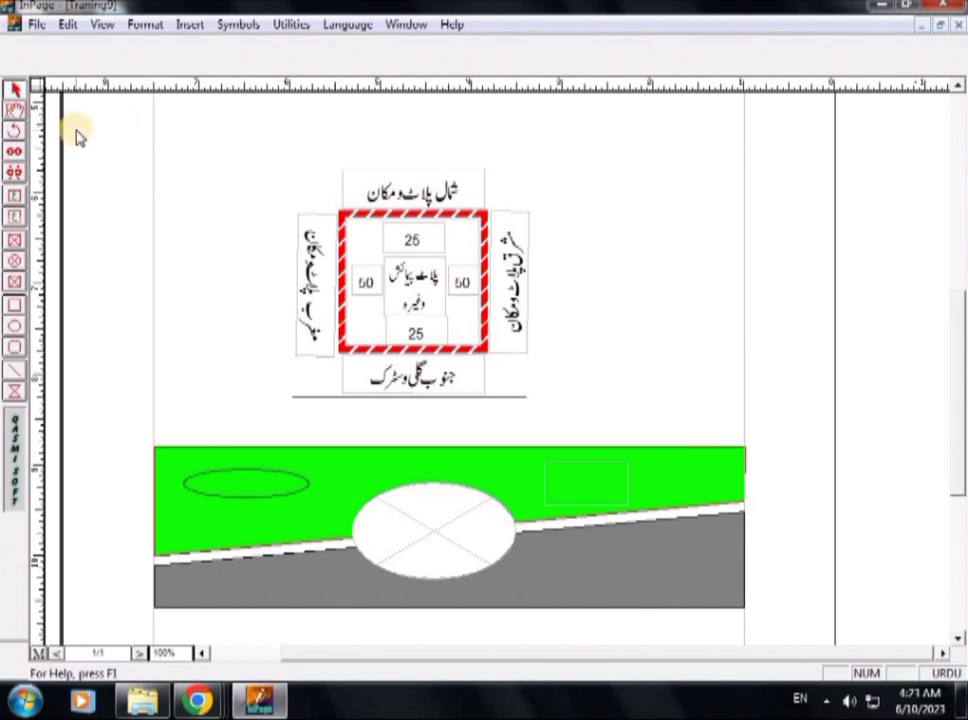
drag(78, 131, 782, 627)
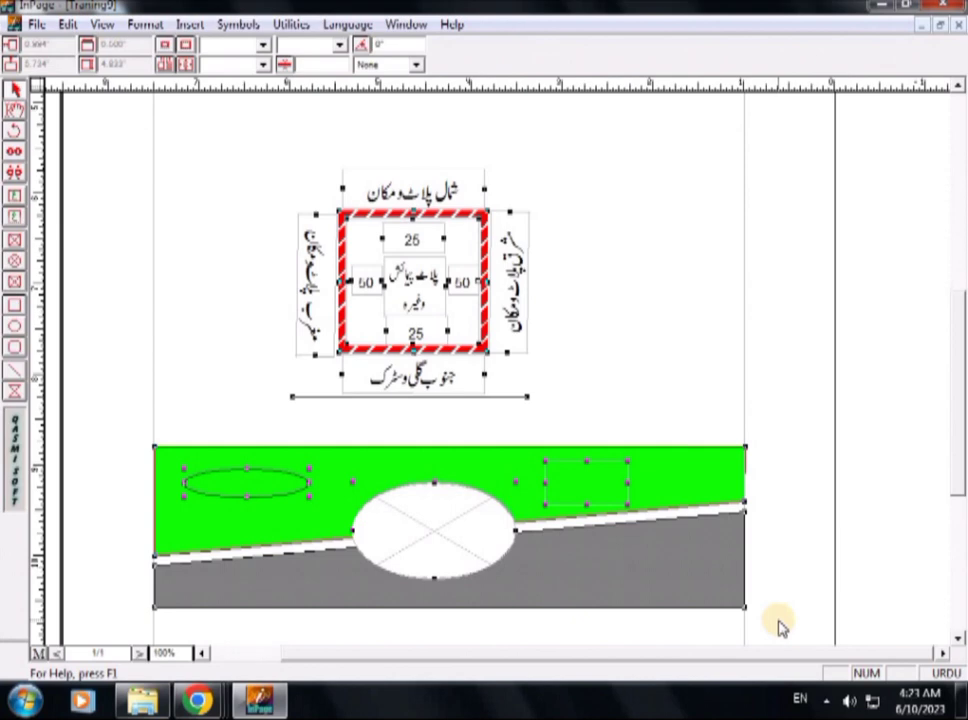
key(Delete)
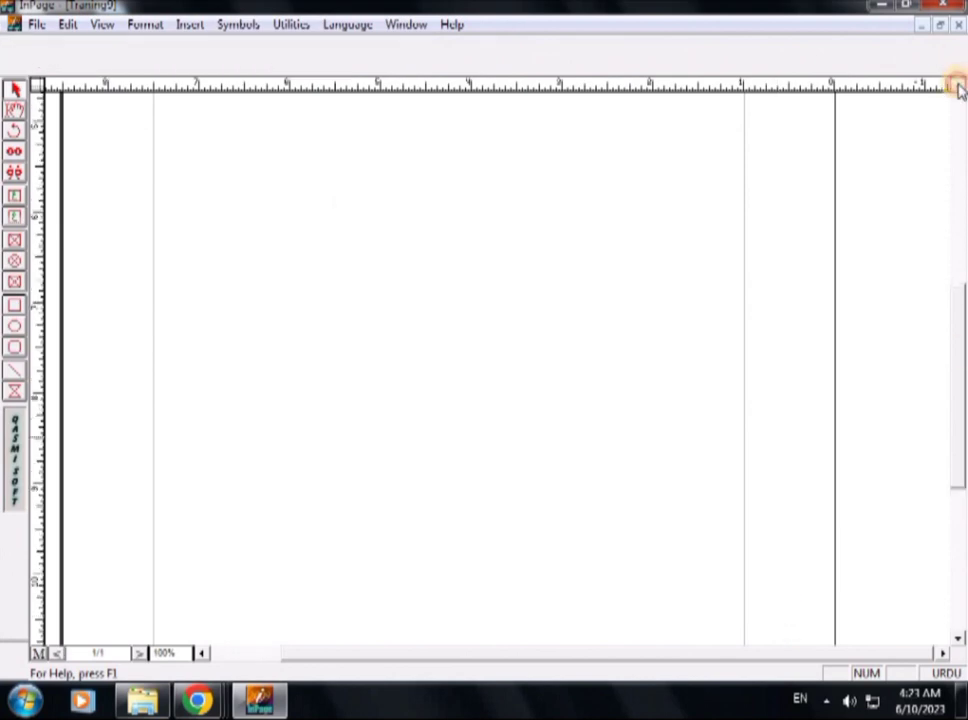
Start a new line well below the end of the Urdu paragraph and enter the word حسن.
text(جاری رکھے اور ساتھ ساتھ پریکٹس جاری رکھے تو انشاء اللہ ہم بہت جلد ہی اردو میں ٹائپنگ سیکھ جائیں گے۔انشاء اللہ)
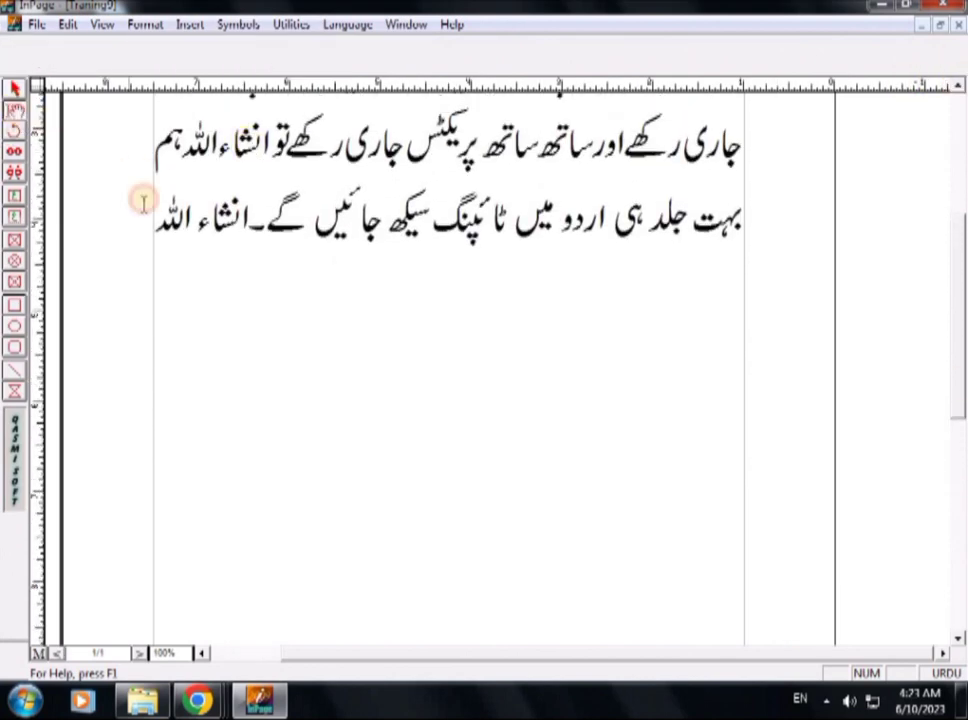
click(159, 218)
key(Return)
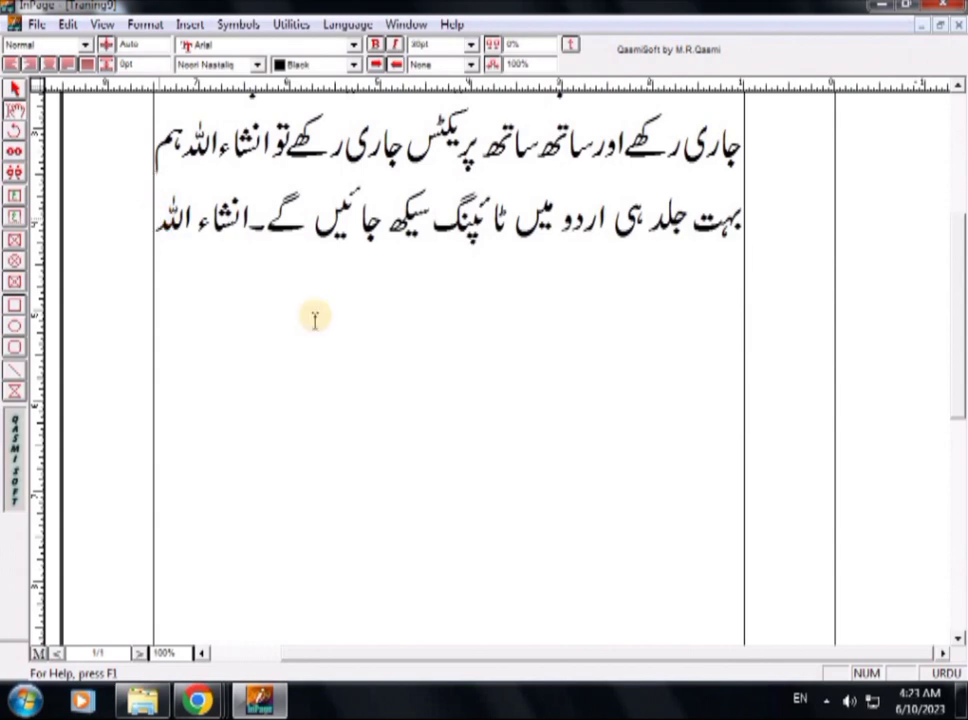
scroll(957, 645, down, 5)
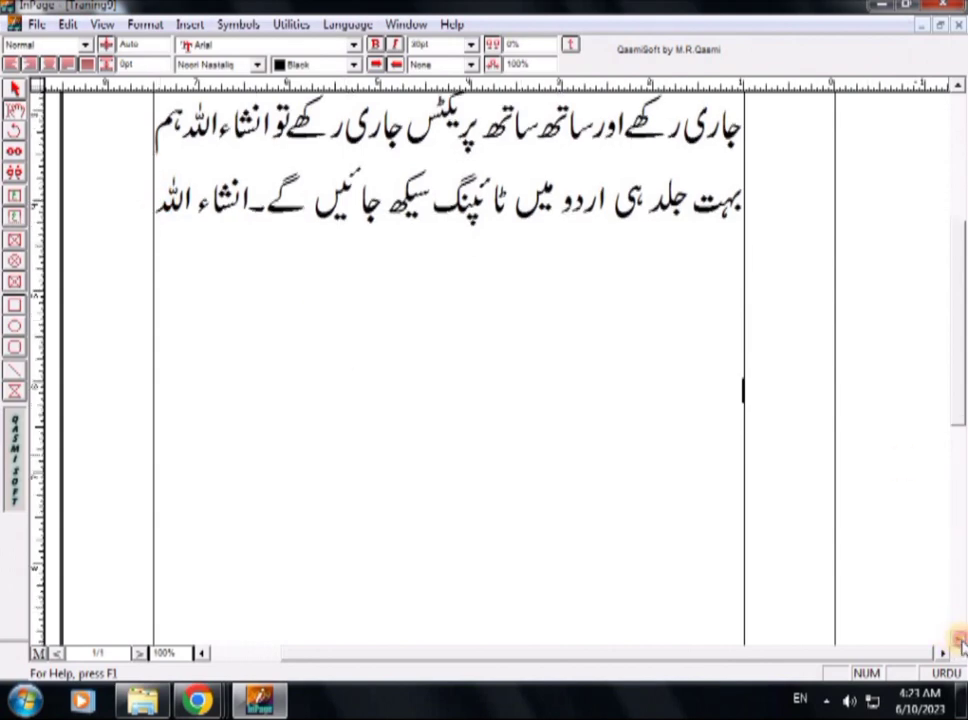
scroll(957, 645, down, 1)
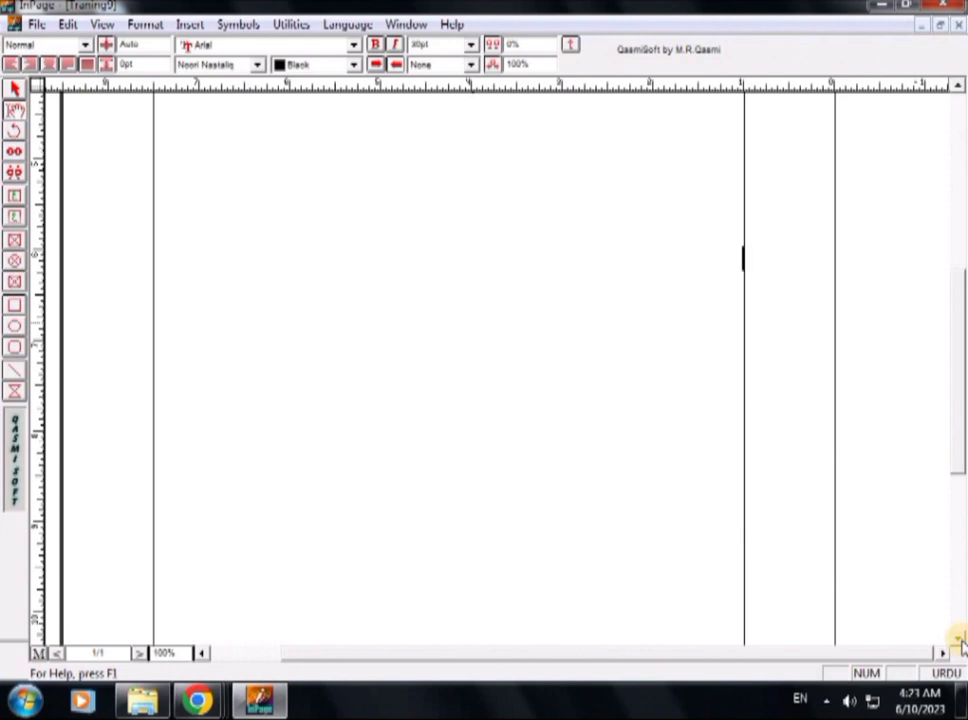
text(hsn)
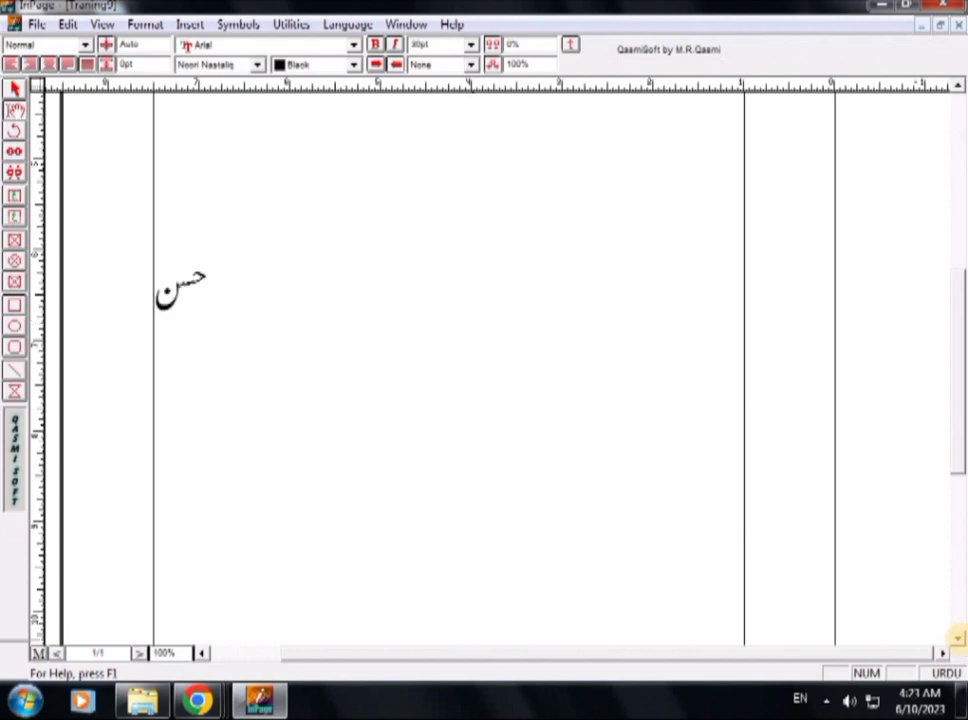
Right-align the word حسن and set its Urdu font to Aasaar Contour.
key(shift+Home)
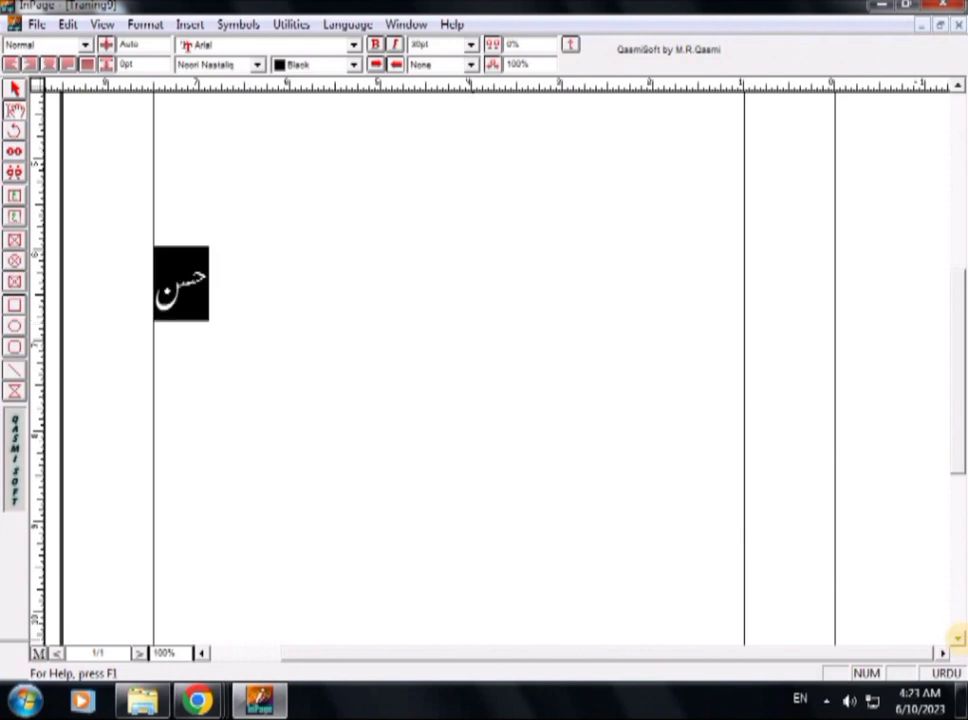
click(29, 64)
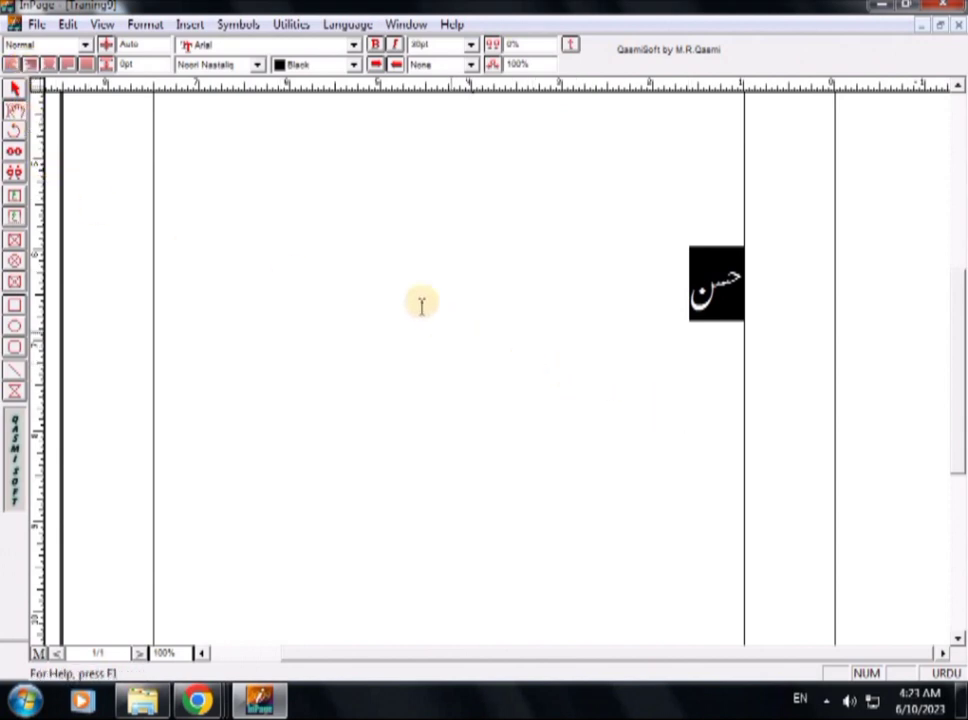
click(257, 65)
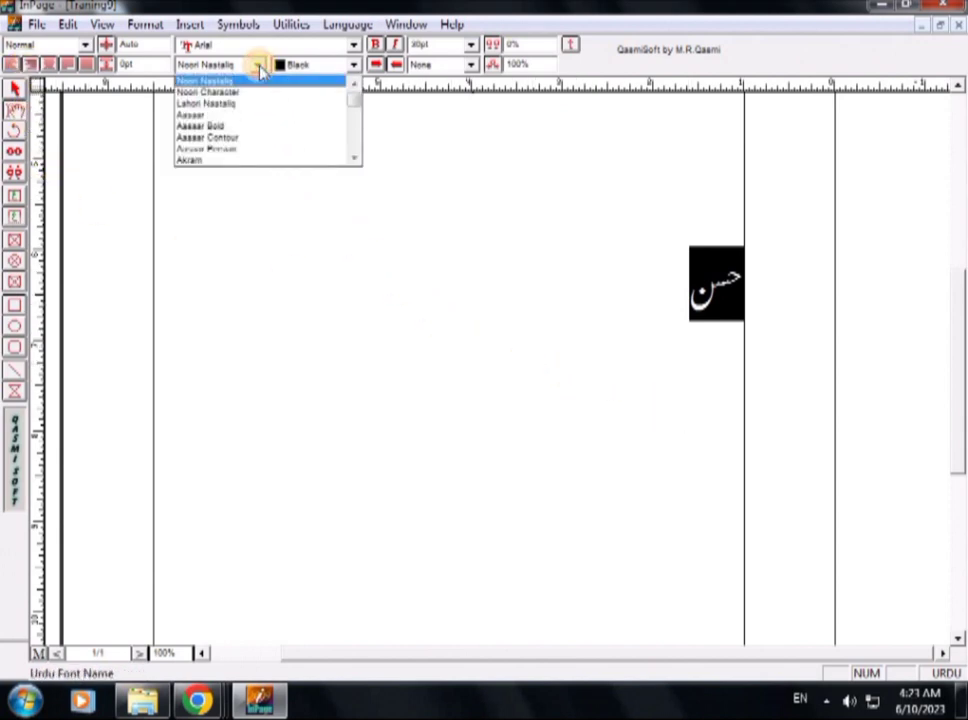
click(355, 160)
drag(356, 163, 356, 163)
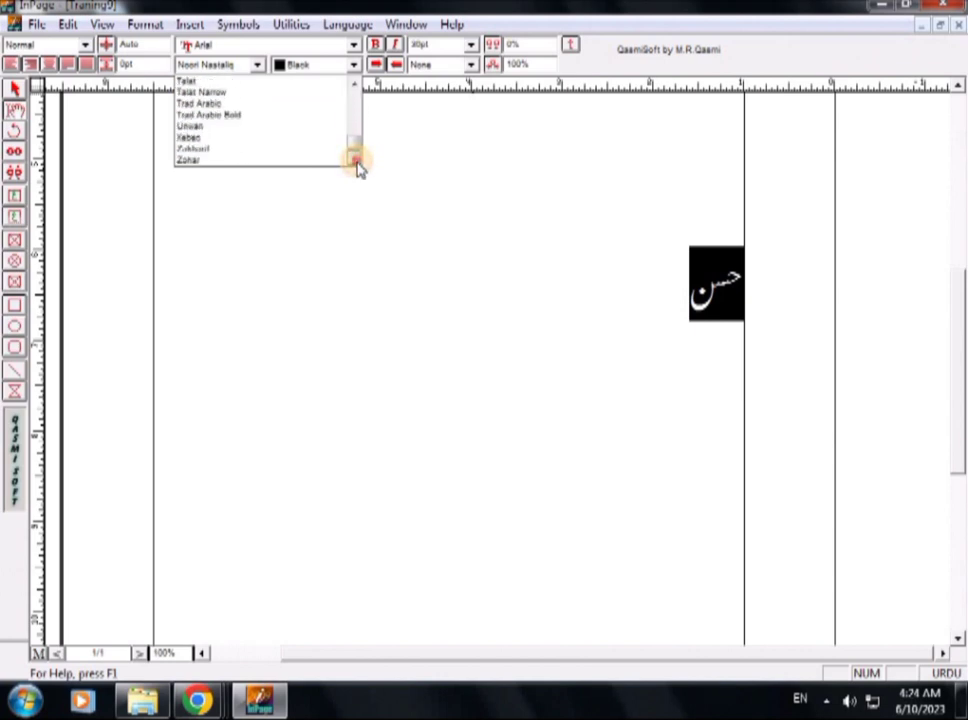
drag(354, 88, 354, 90)
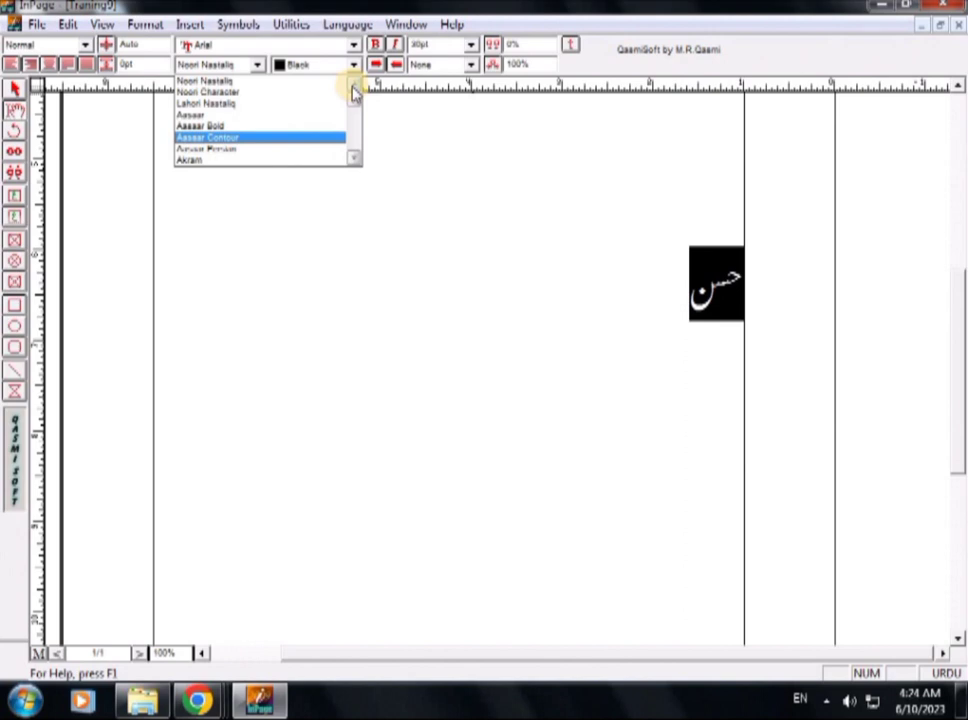
click(242, 137)
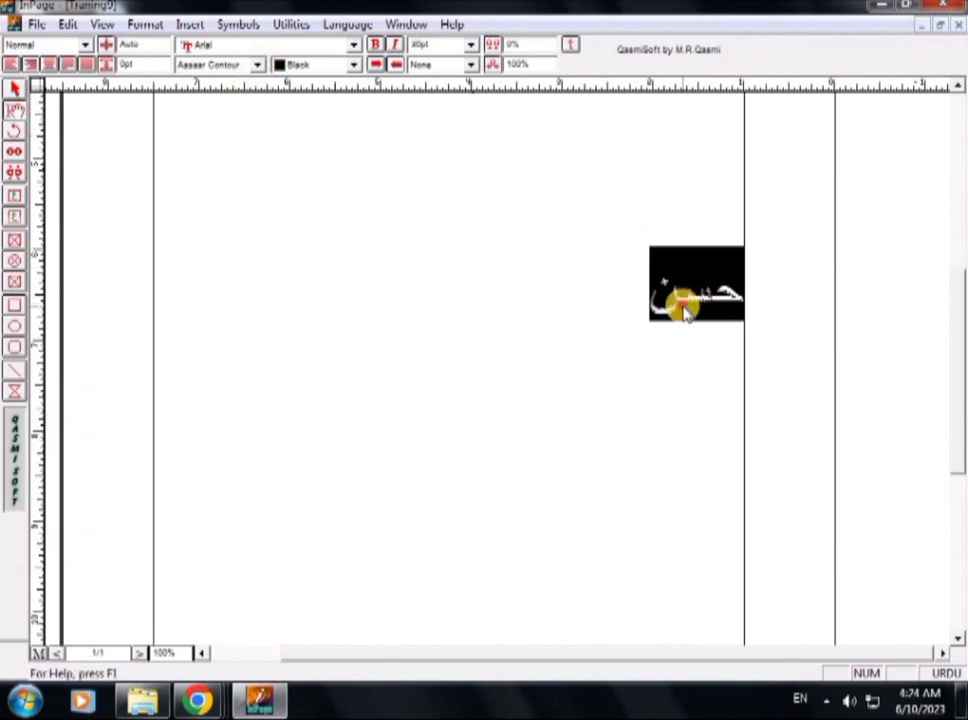
Insert repeated kashida characters before the final ن of حسن to stretch the word across the full column width.
click(677, 305)
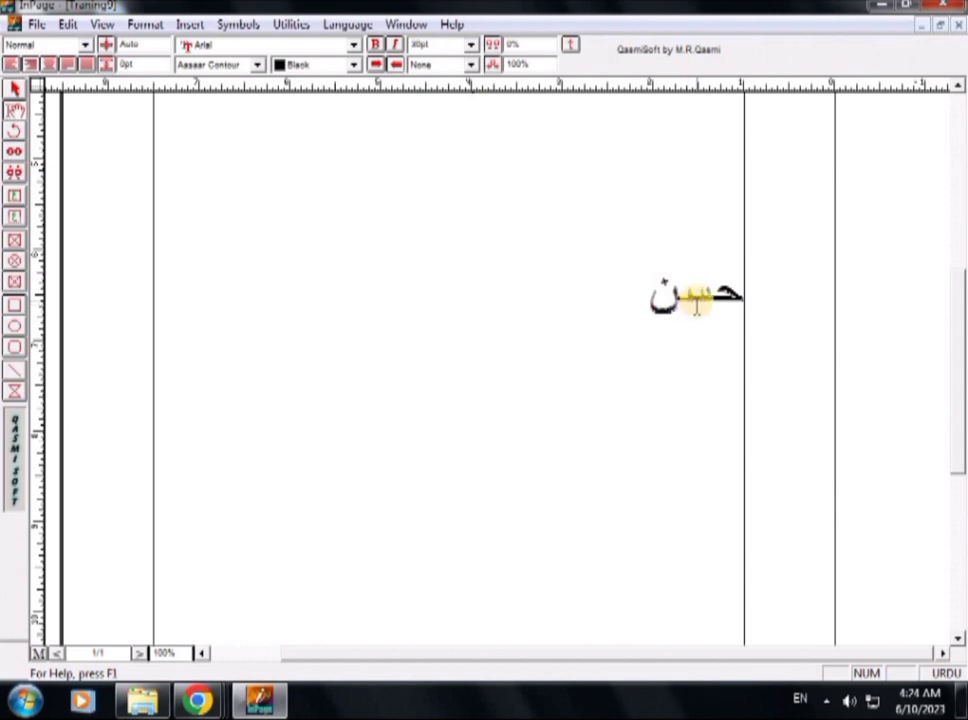
key(shift+2)
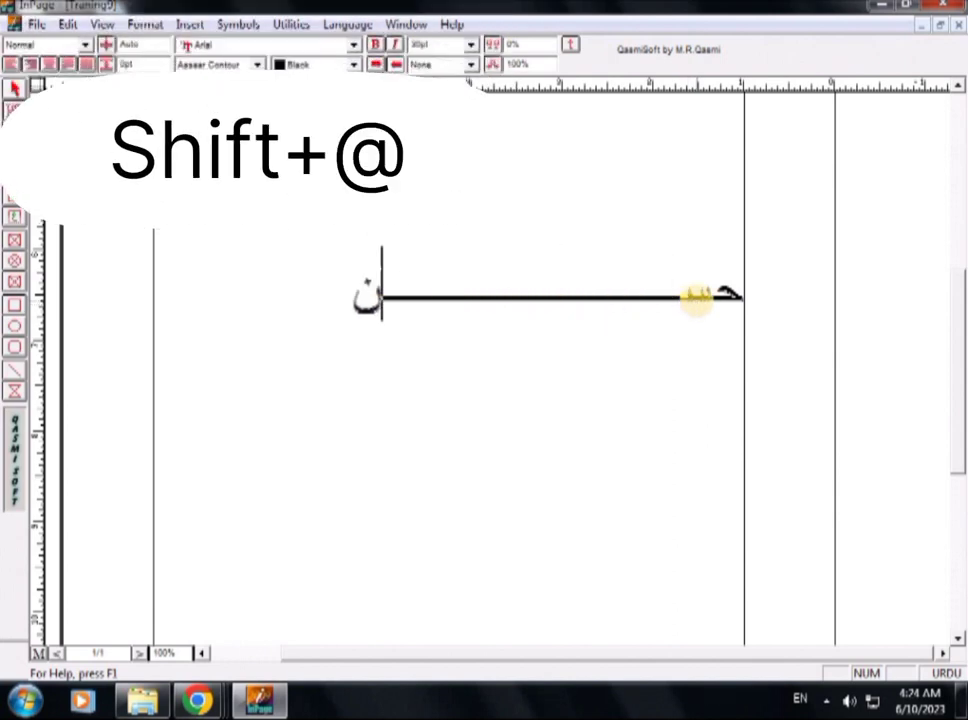
key(shift+2)
key(shift+2)
key(shift+2)
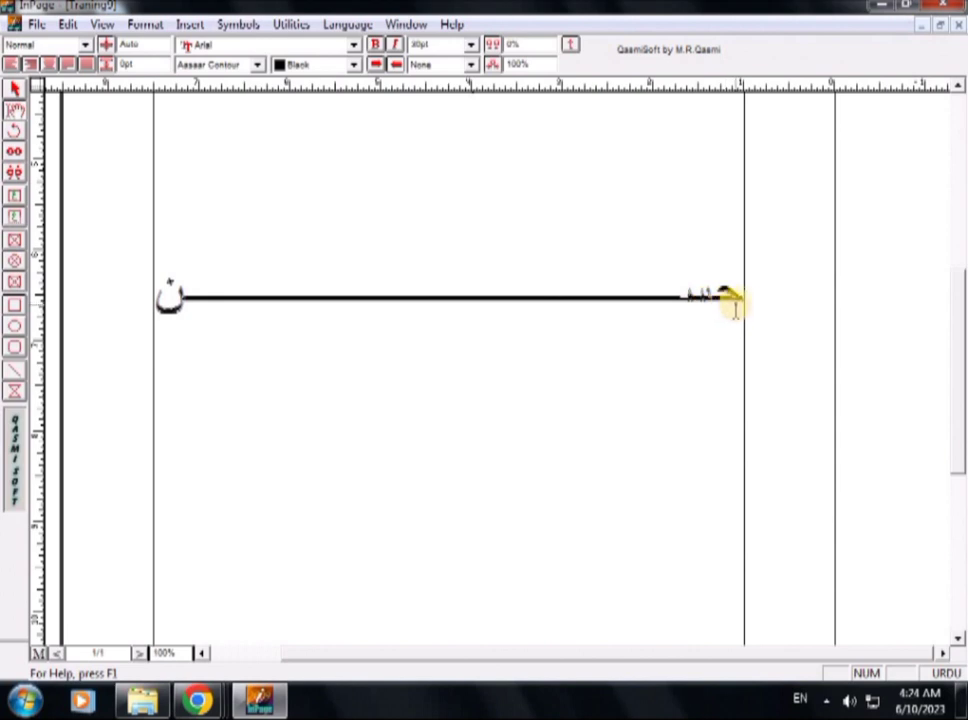
Copy the stretched حسن line and paste a duplicate on a new line directly beneath it.
drag(742, 297, 172, 318)
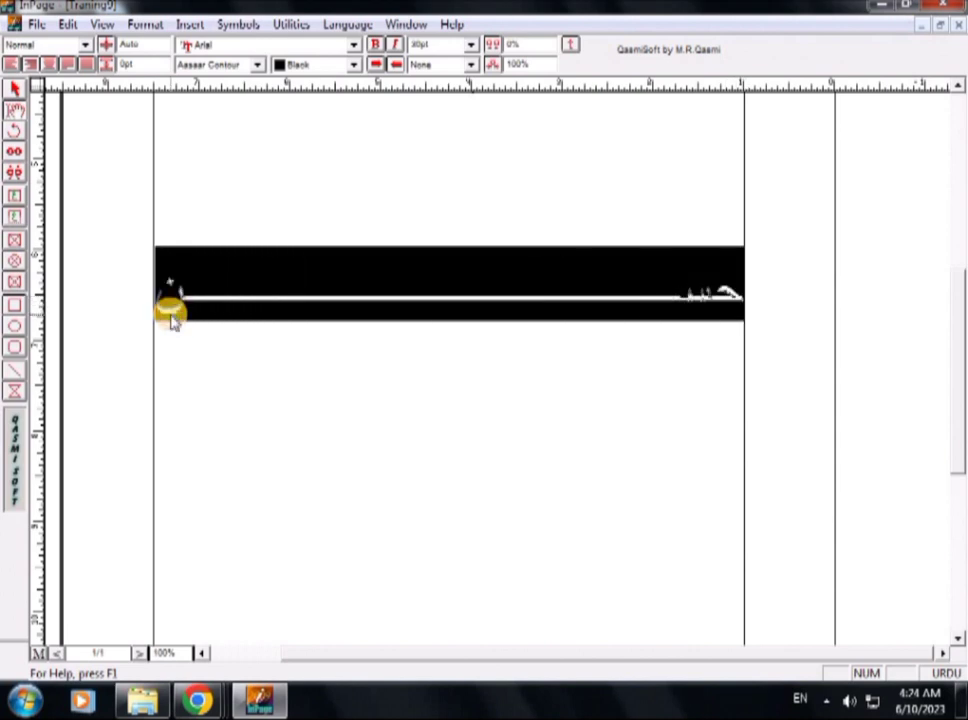
click(172, 318)
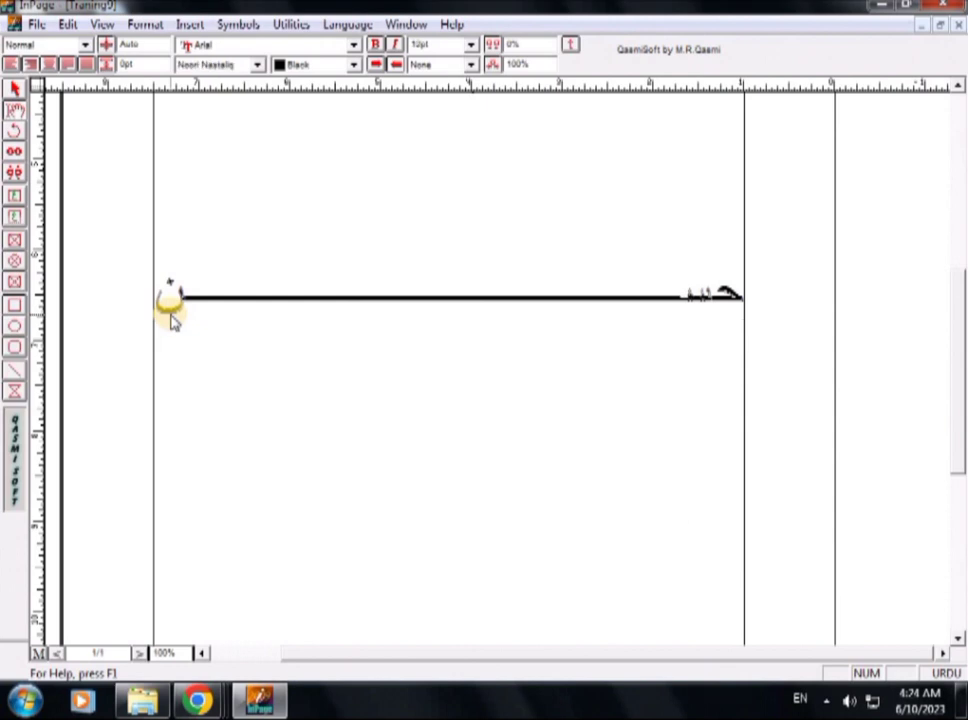
key(ctrl+v)
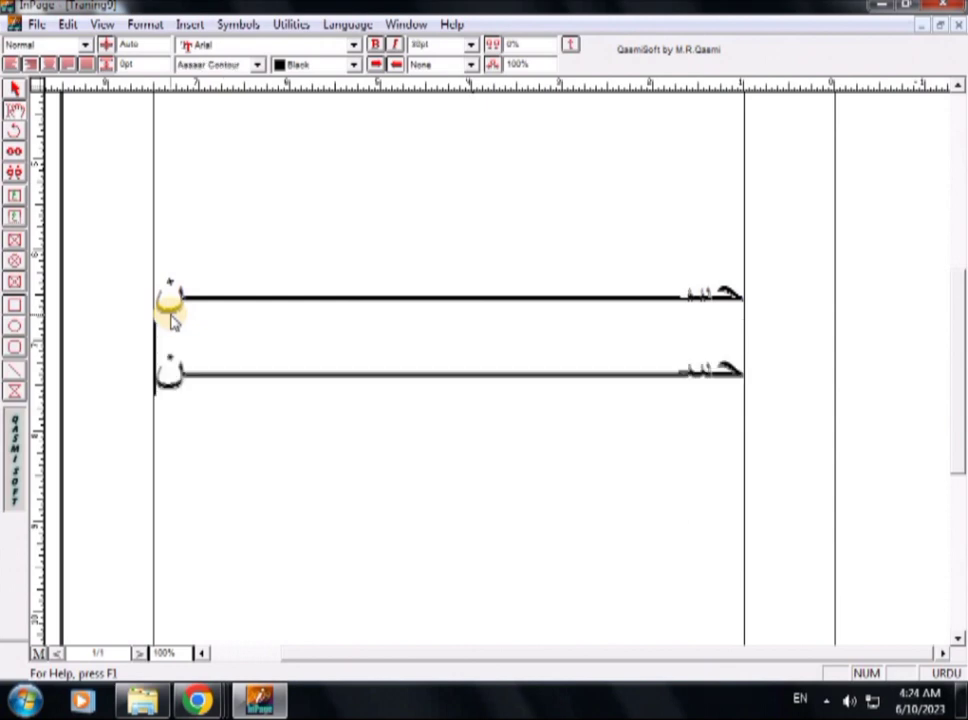
Set the Urdu font of the whole second stretched line to Akram.
key(shift+Right)
key(shift+Right)
key(shift+Right)
key(shift+Right)
key(shift+Right)
key(shift+Right)
key(shift+Right)
key(shift+Right)
key(shift+Right)
key(shift+Right)
key(shift+Right)
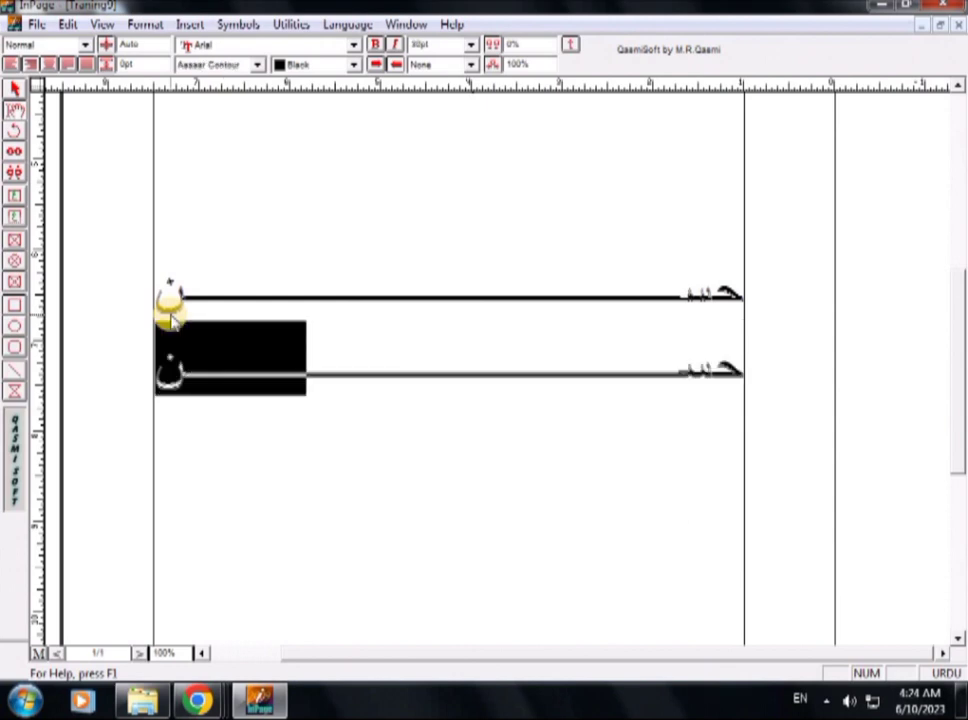
key(shift+Left)
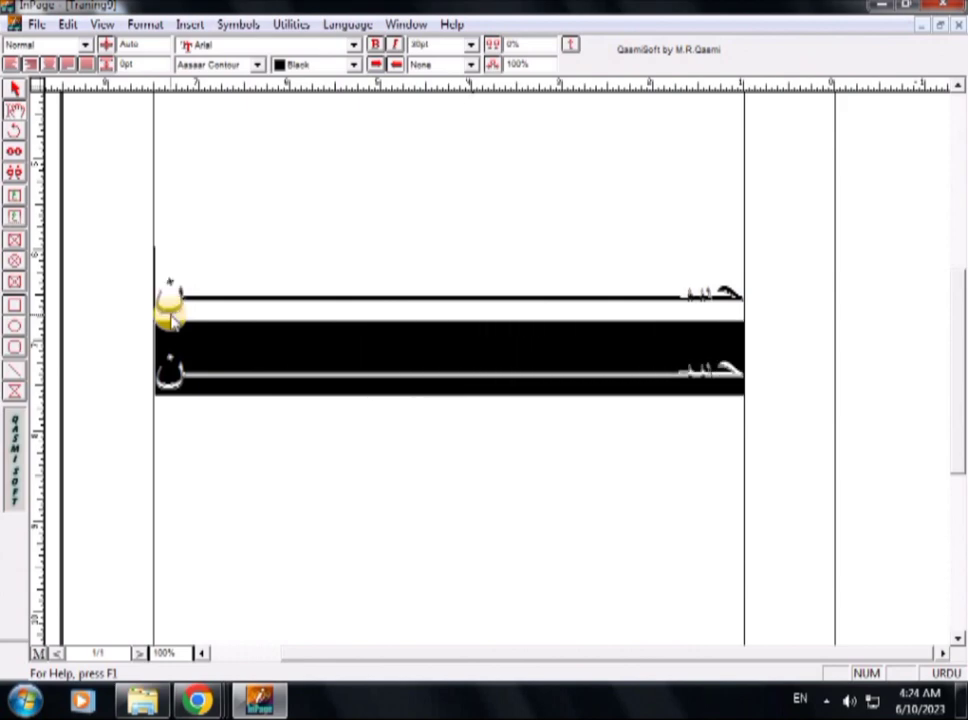
click(257, 68)
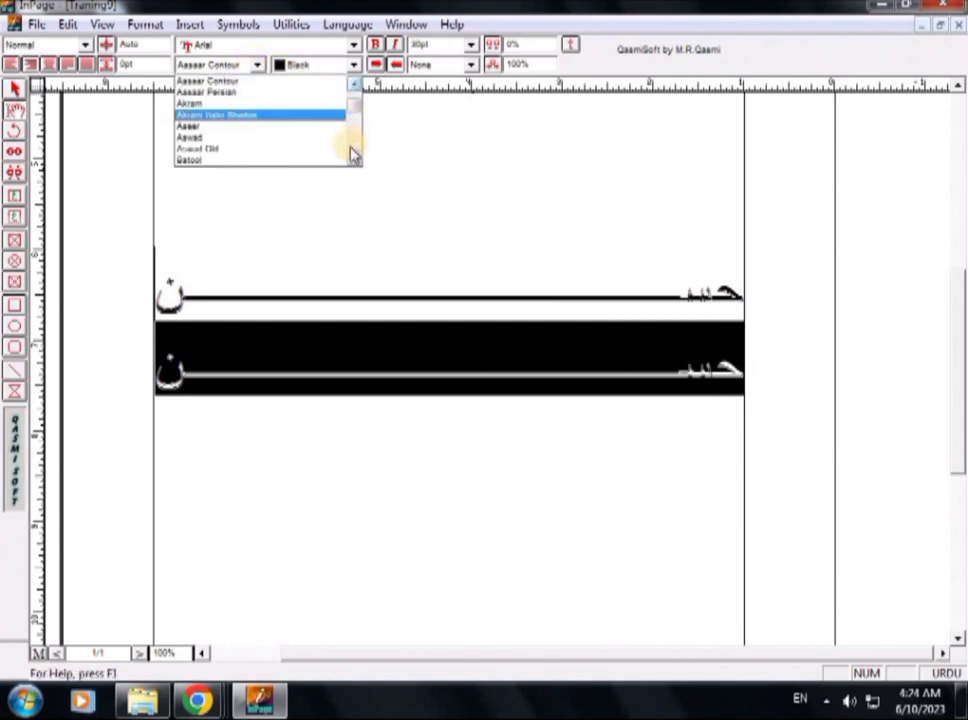
click(212, 104)
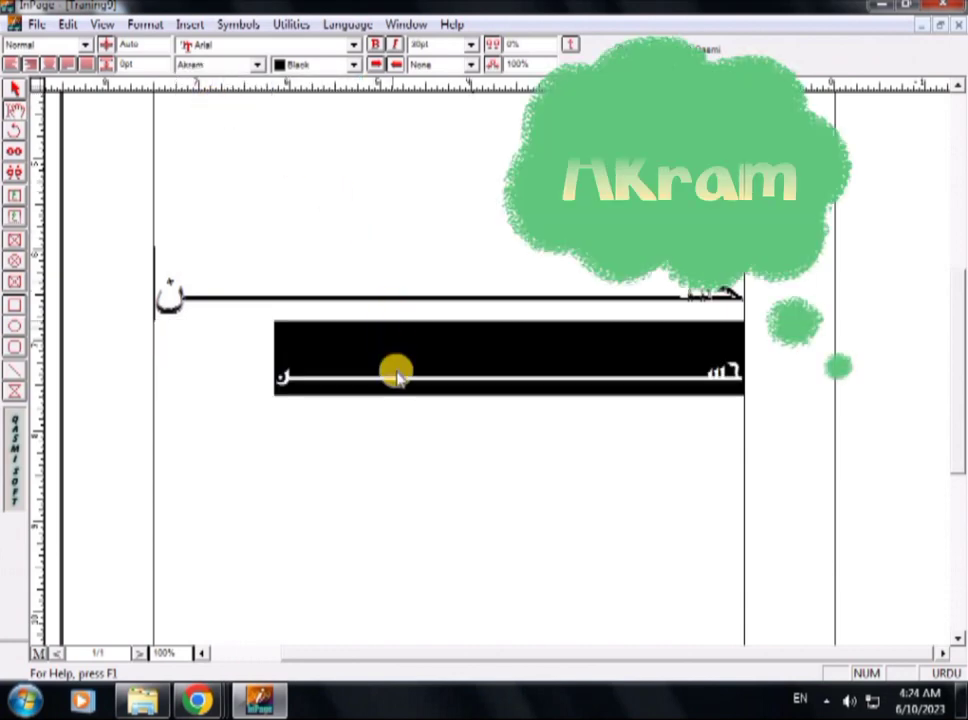
Insert more kashida characters inside the Akram line to lengthen it to the full column width.
click(403, 383)
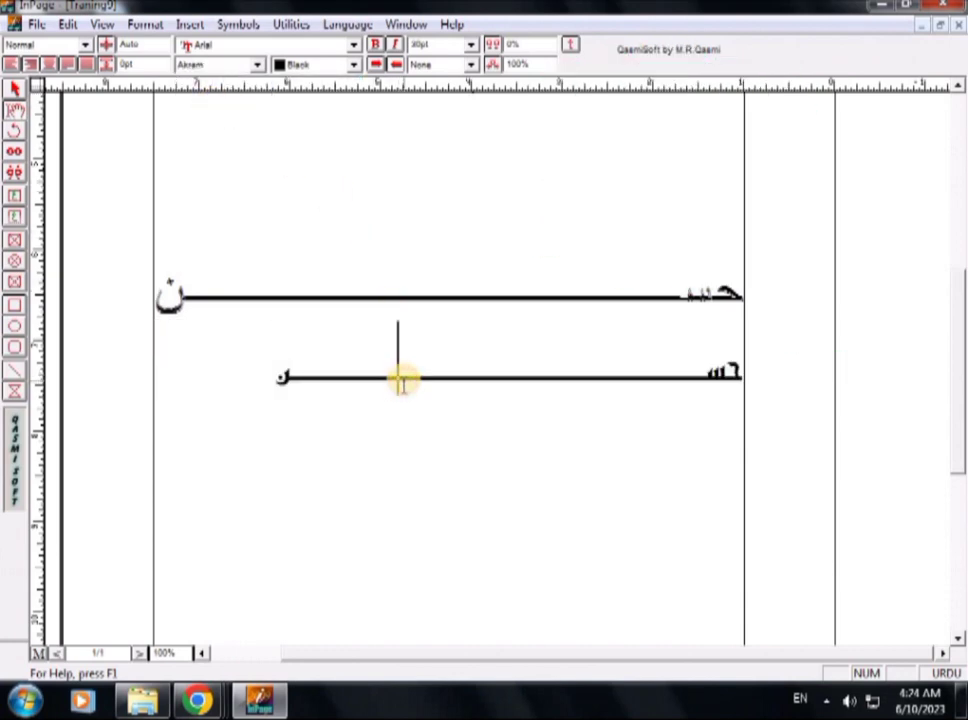
text(ـــــ)
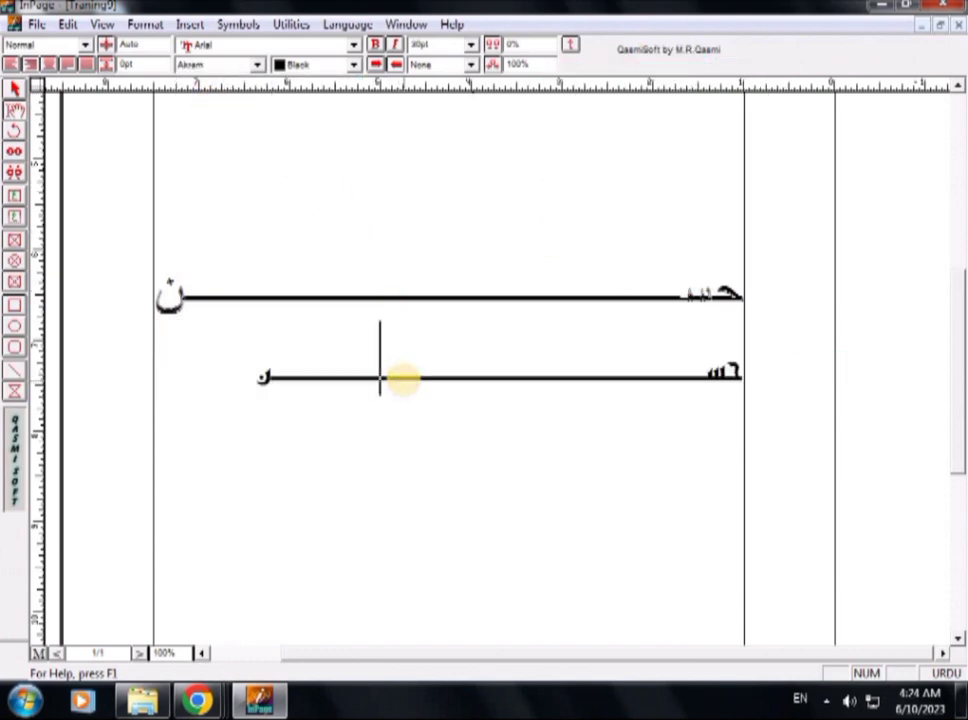
text(ــــــ)
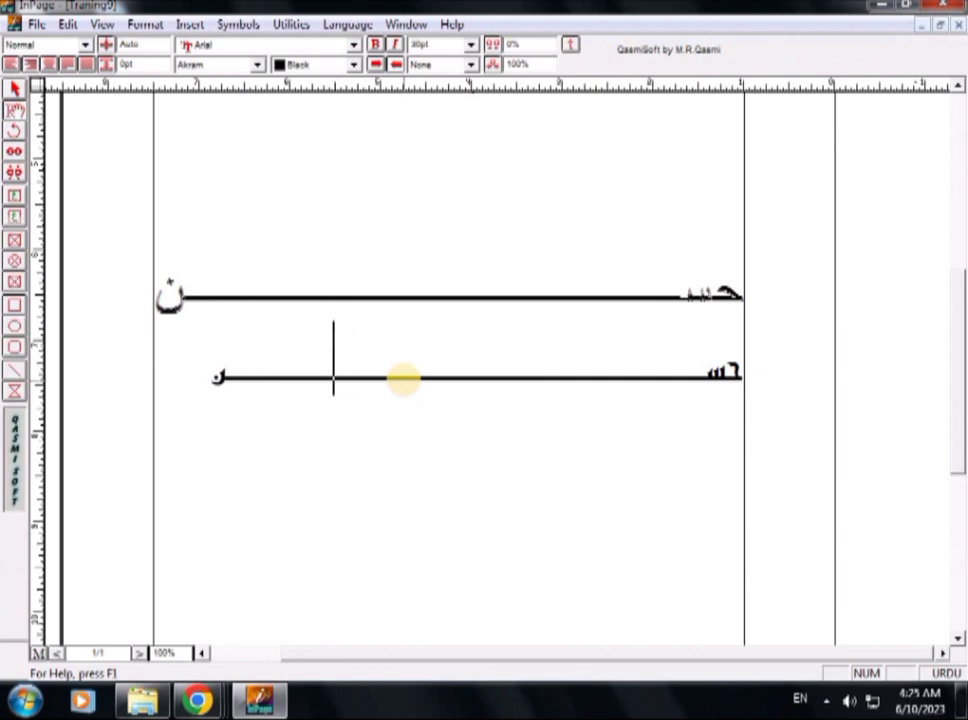
text(ـــ)
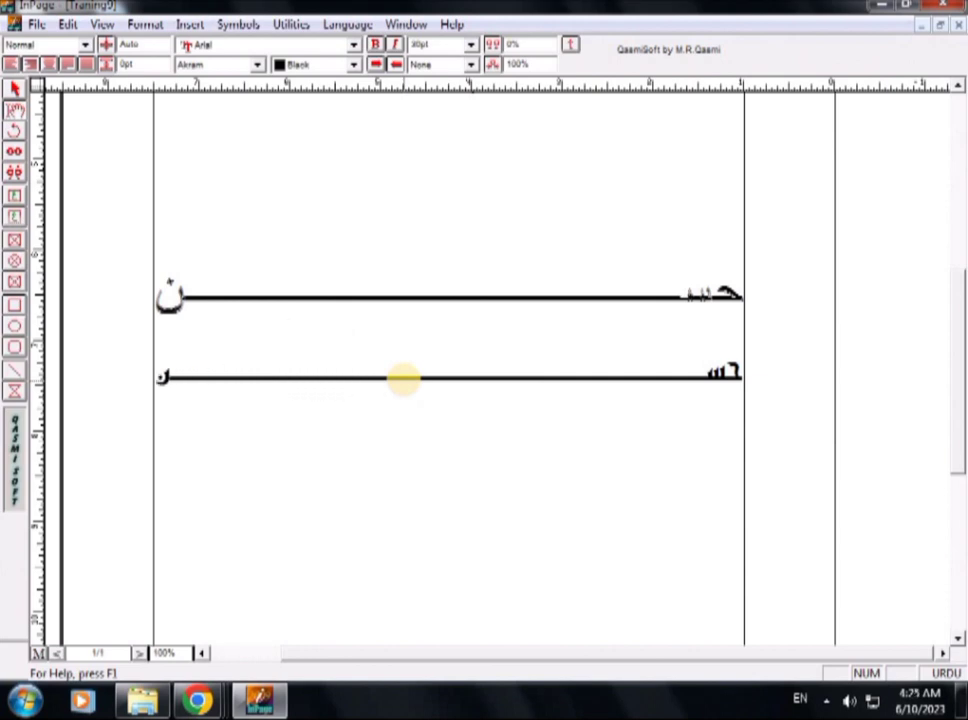
Paste another copy of the stretched Aasaar Contour line on a new line below the Akram line.
click(163, 388)
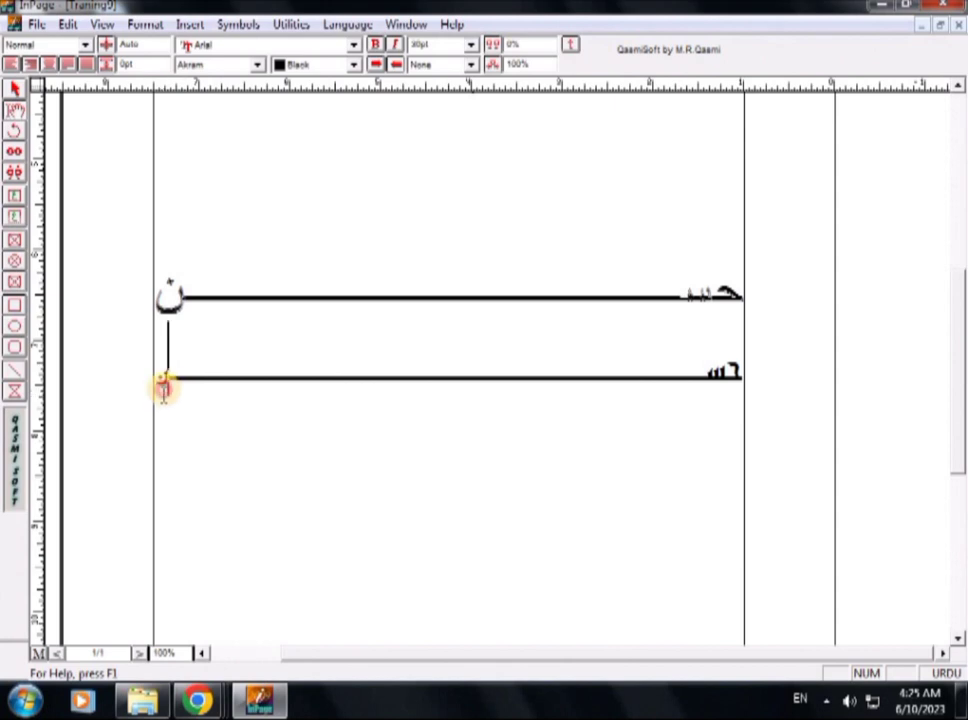
key(Return)
key(ctrl+v)
Set the Urdu font of the whole third stretched line to Bombay Black.
key(shift+Home)
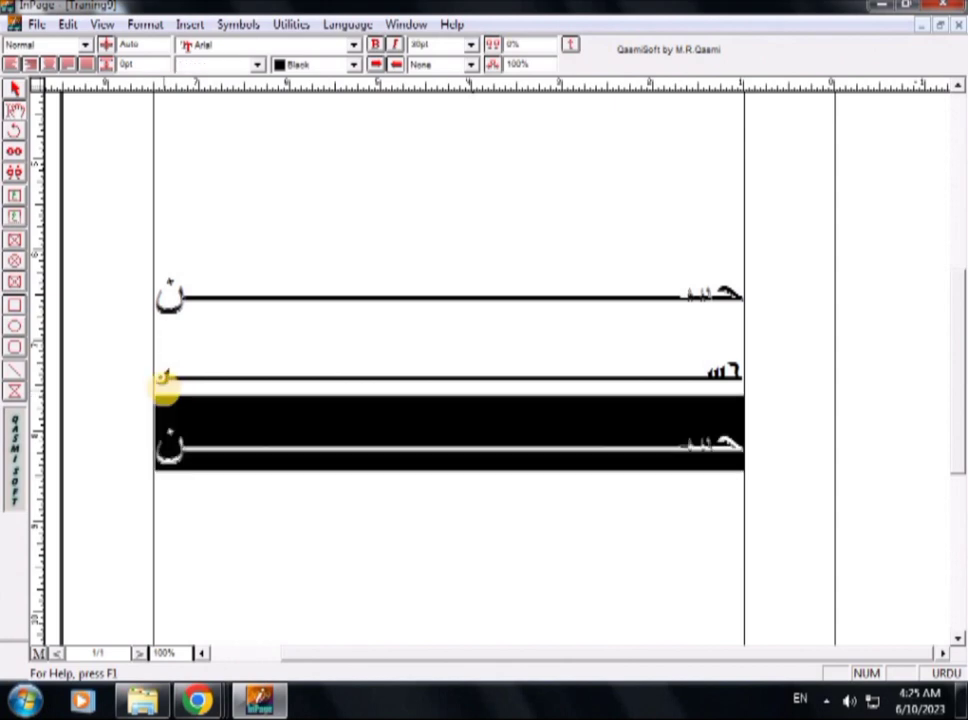
click(258, 65)
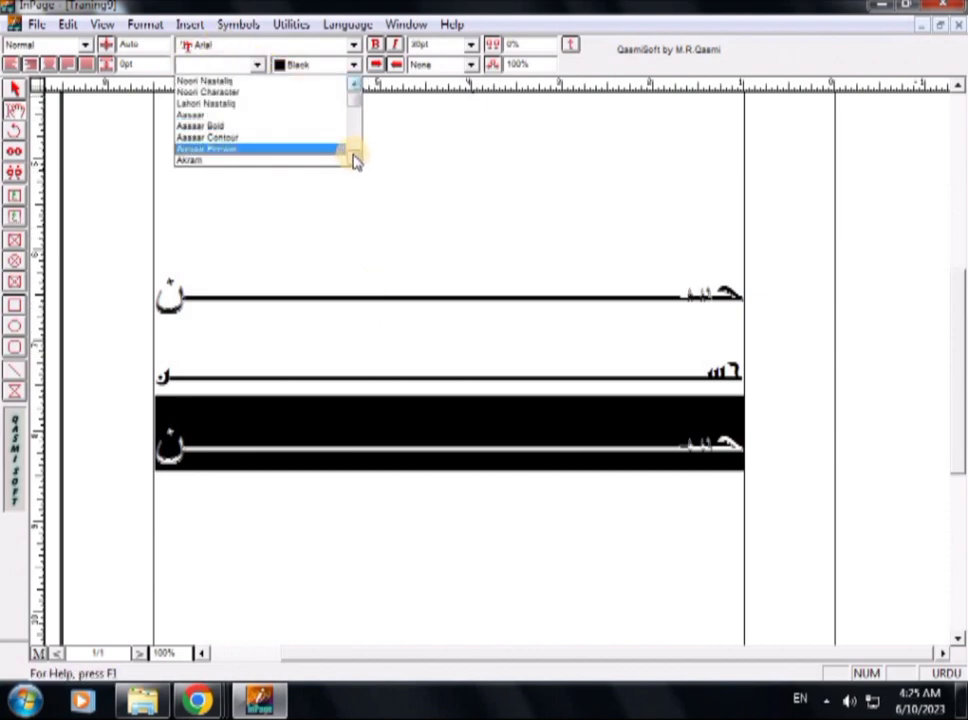
click(354, 158)
click(354, 158)
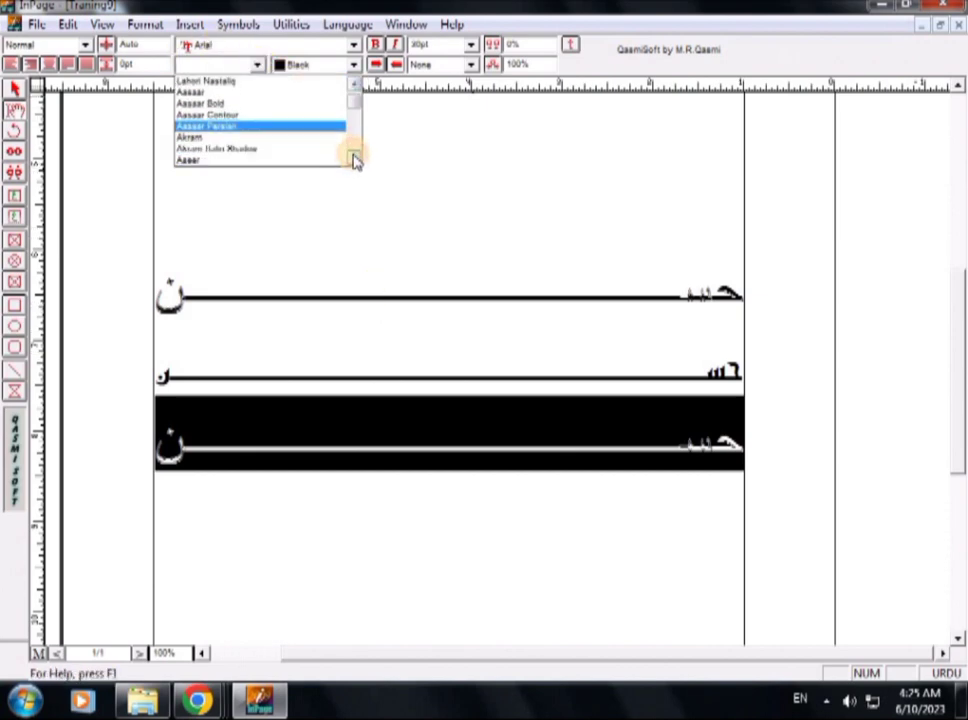
click(354, 158)
click(354, 158)
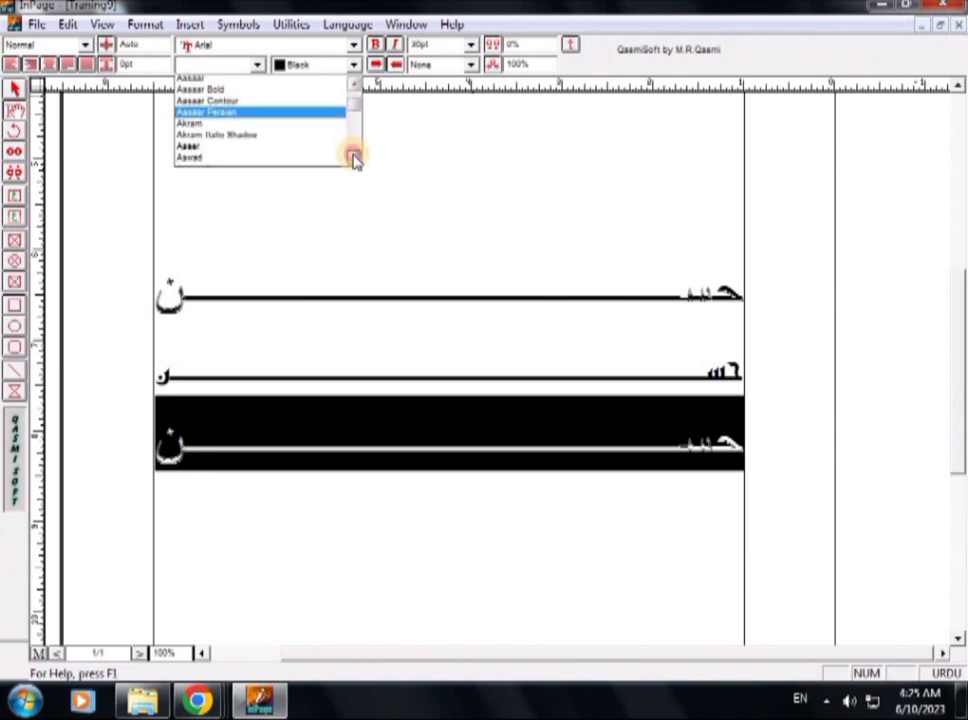
click(354, 158)
click(354, 158)
click(354, 158)
click(354, 158)
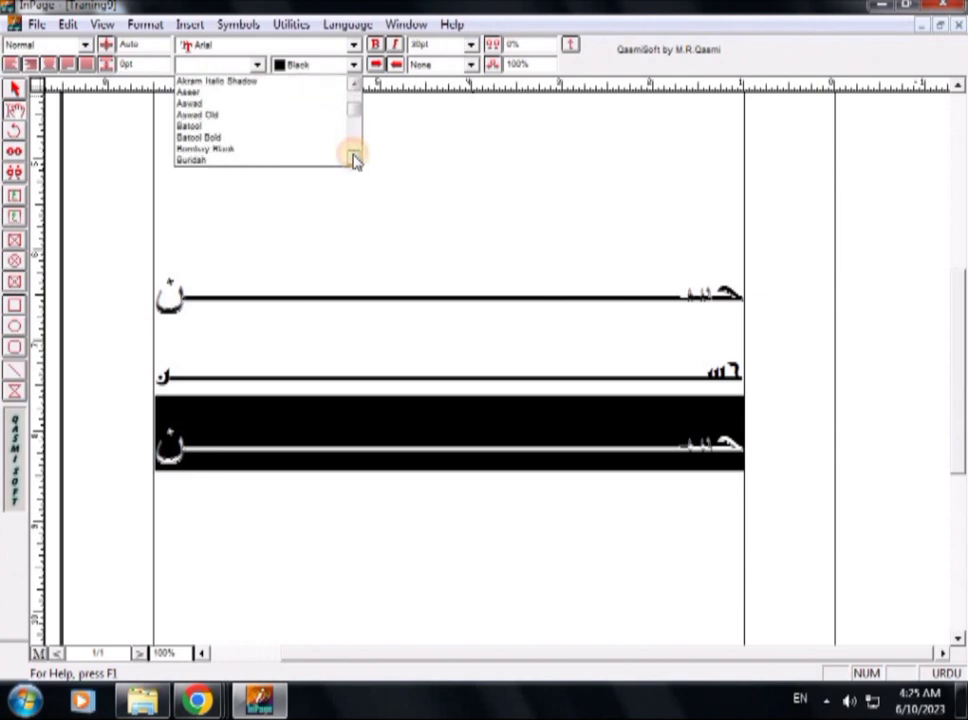
click(224, 153)
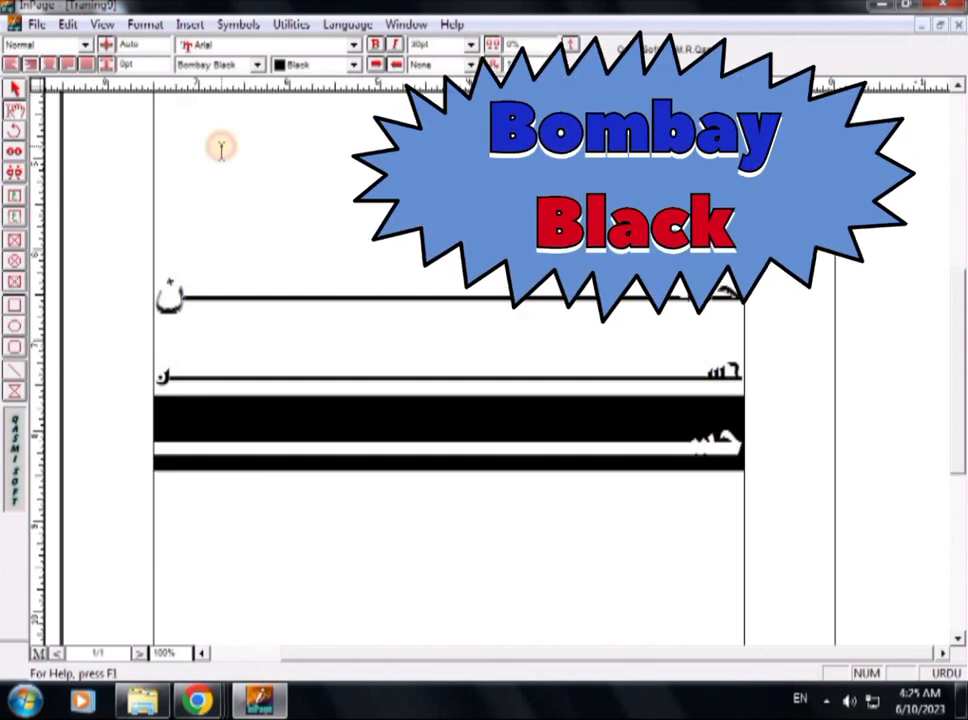
Insert more kashida characters inside the Bombay Black line to lengthen it to the full column width.
click(245, 445)
text(ن)
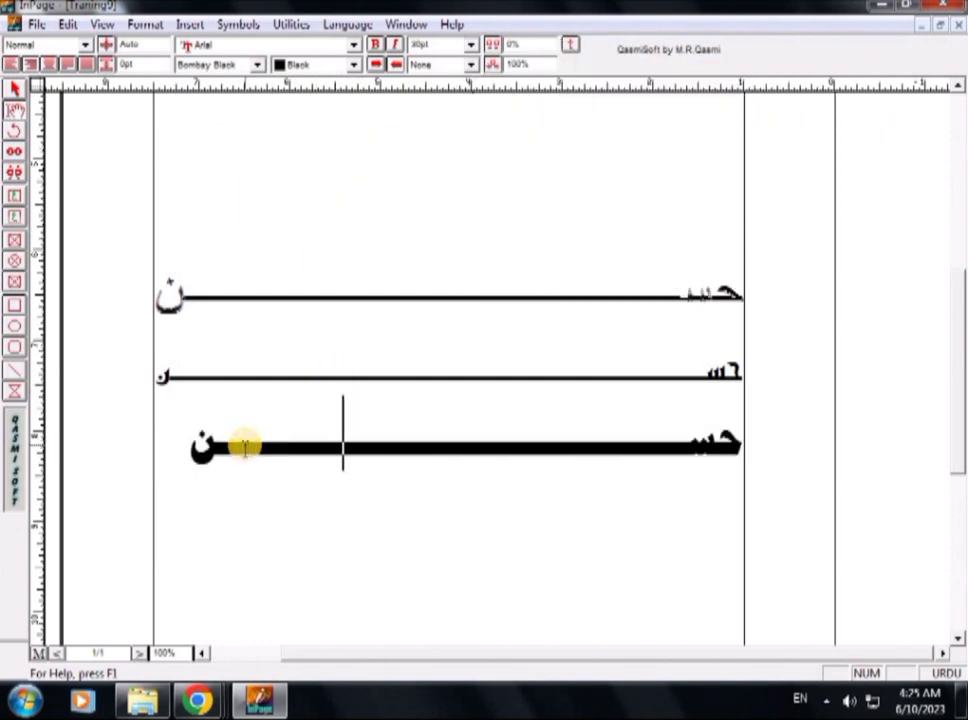
text(ــــــــ)
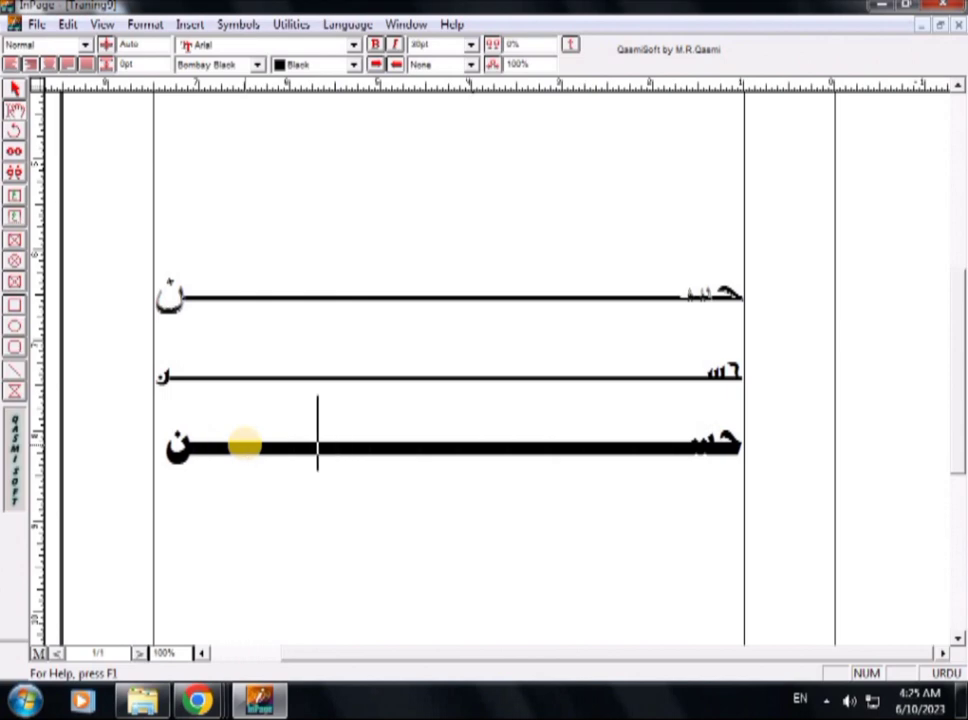
Copy the full-width Bombay Black line and paste a duplicate on a new line directly beneath it.
click(735, 447)
drag(735, 447, 158, 444)
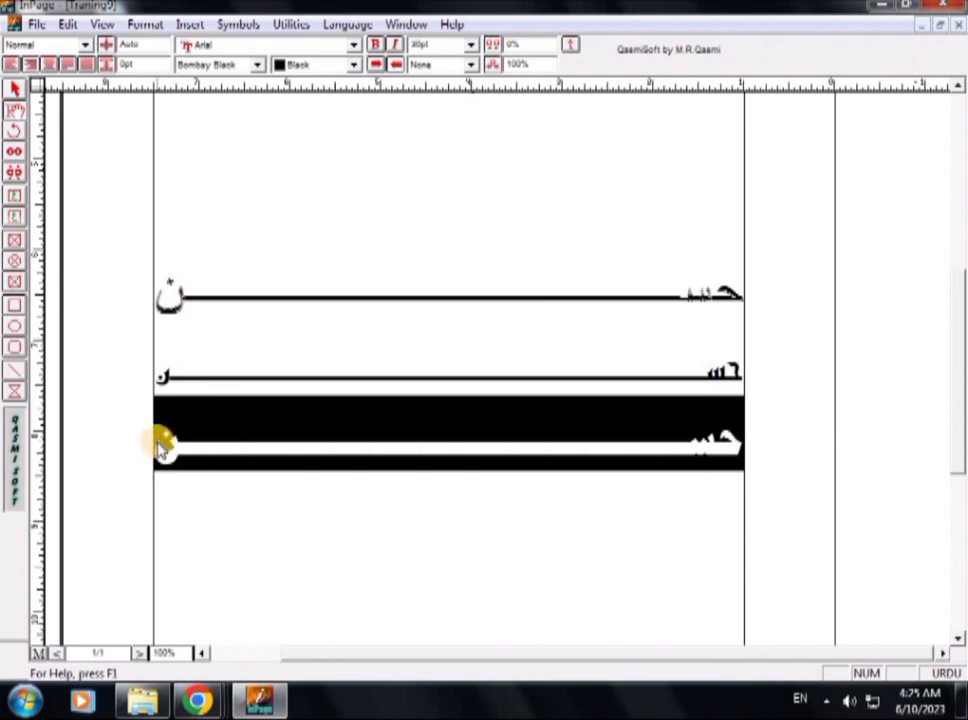
click(160, 445)
key(Return)
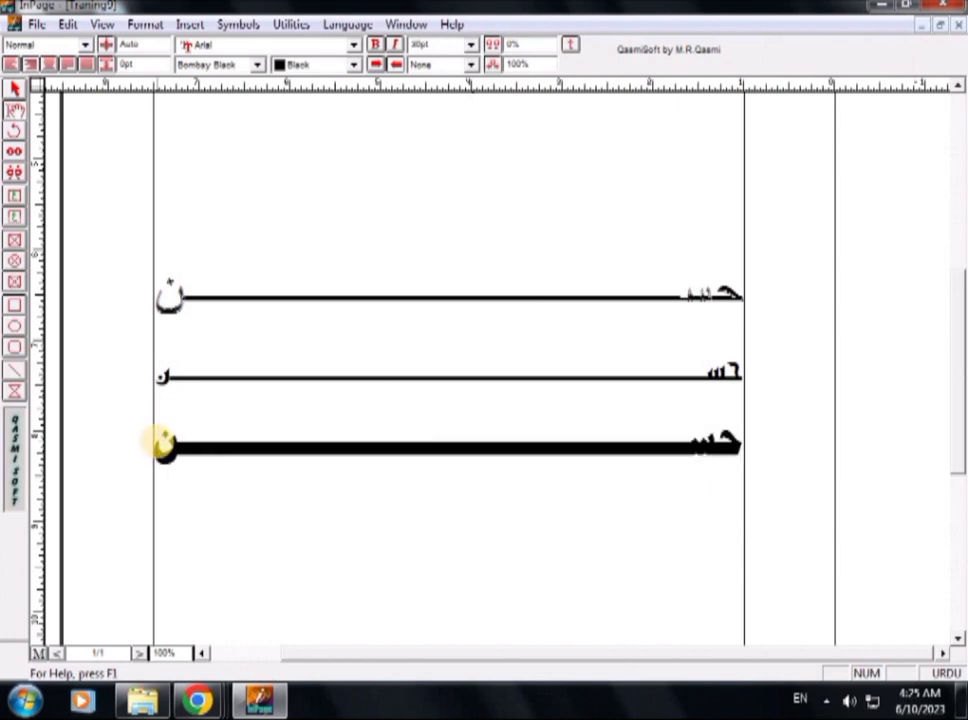
key(ctrl+v)
Set the Urdu font of the whole fourth stretched line to Diwani.
key(shift+Right)
key(shift+Right)
key(shift+Right)
key(shift+Right)
key(shift+Right)
key(shift+Right)
key(shift+Right)
key(shift+Right)
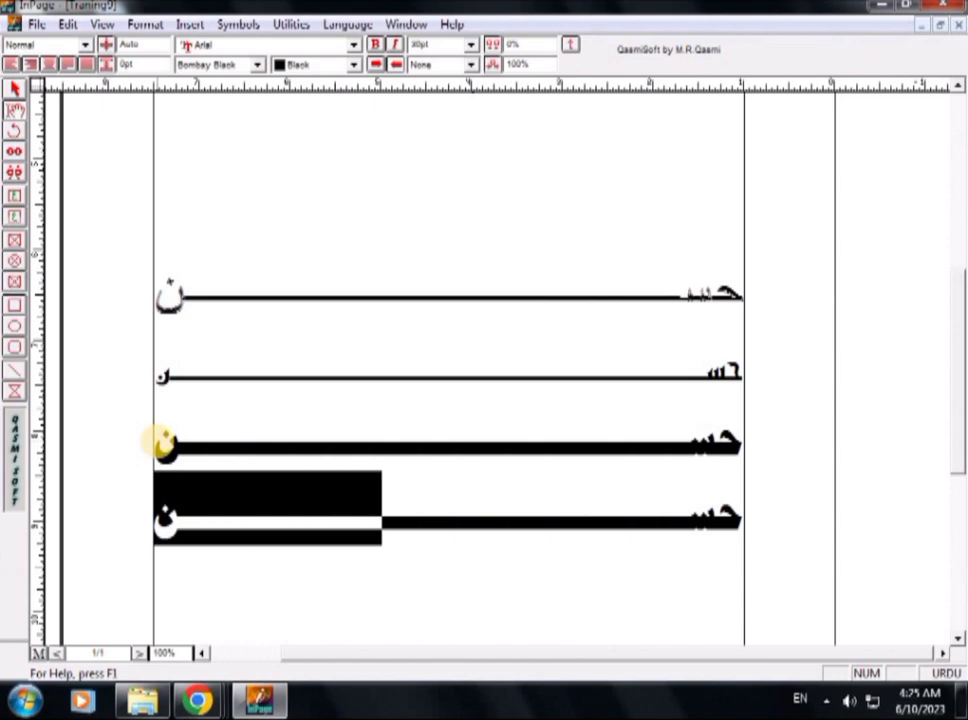
key(shift+Right)
key(shift+Right)
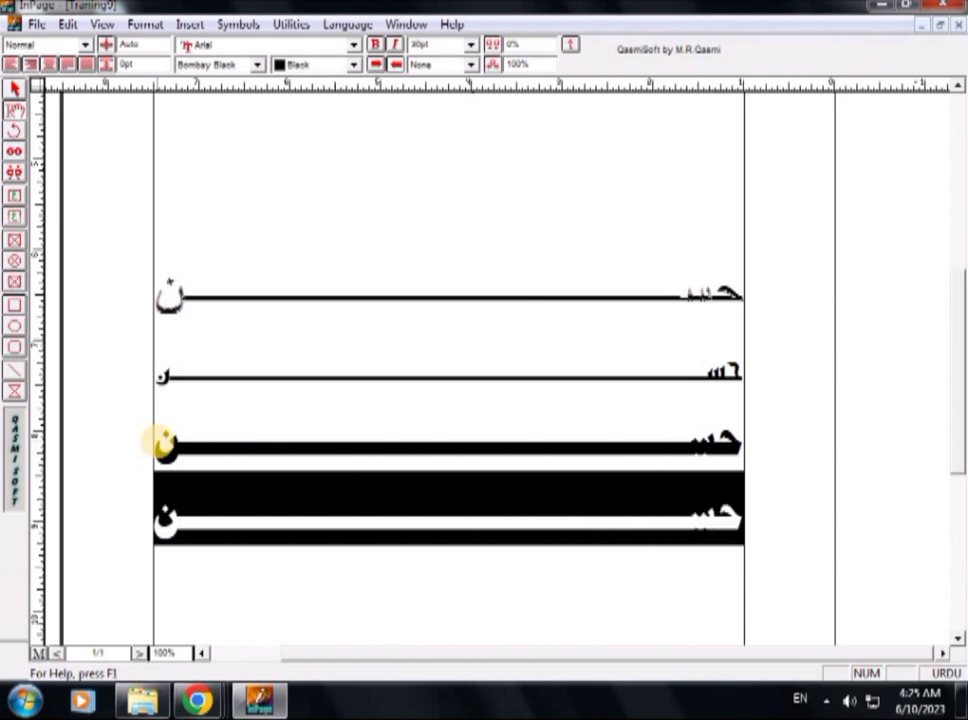
click(259, 65)
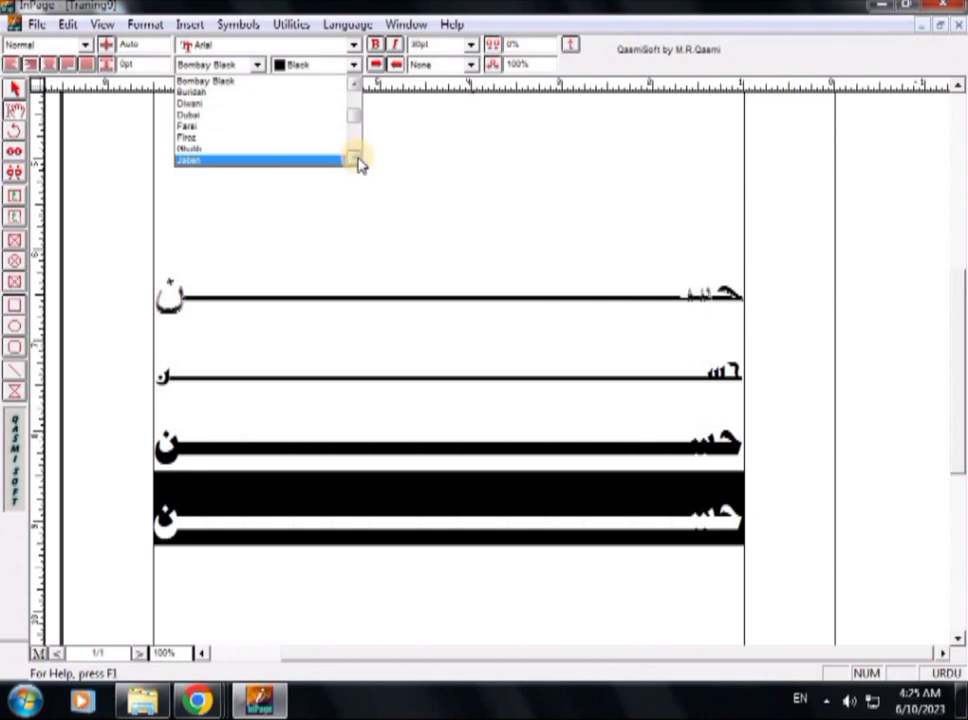
click(356, 158)
click(356, 158)
drag(357, 159, 357, 159)
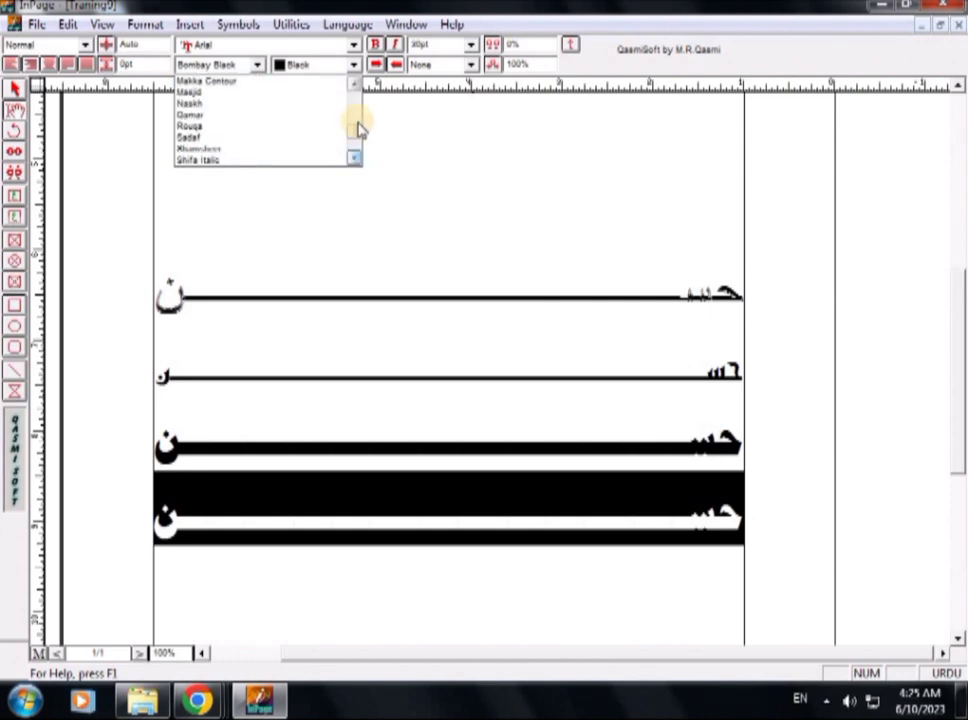
drag(357, 85, 359, 89)
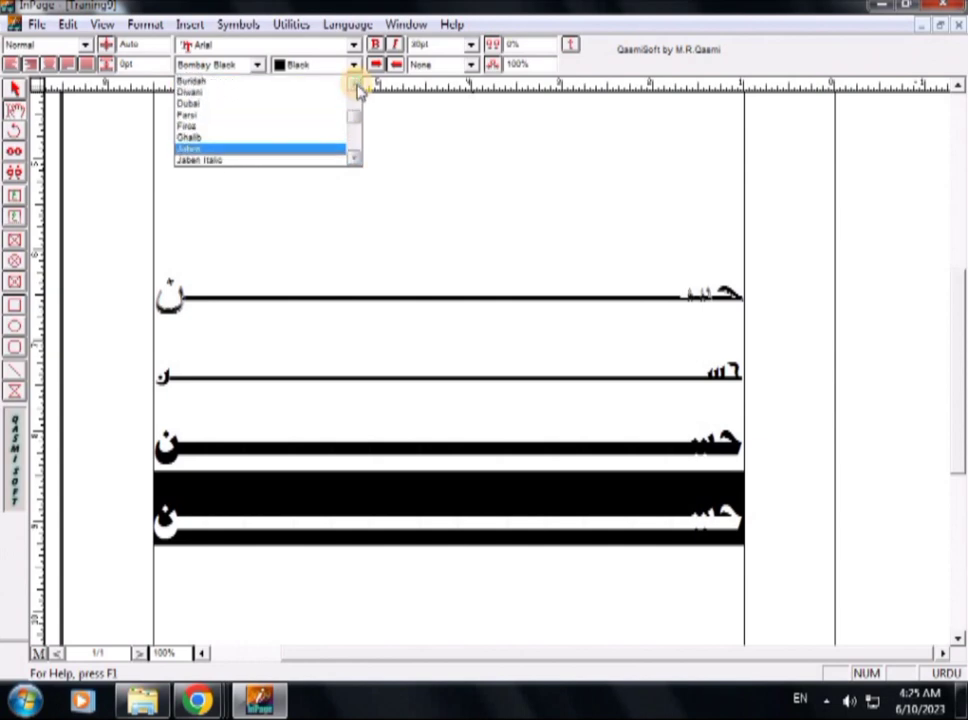
click(197, 92)
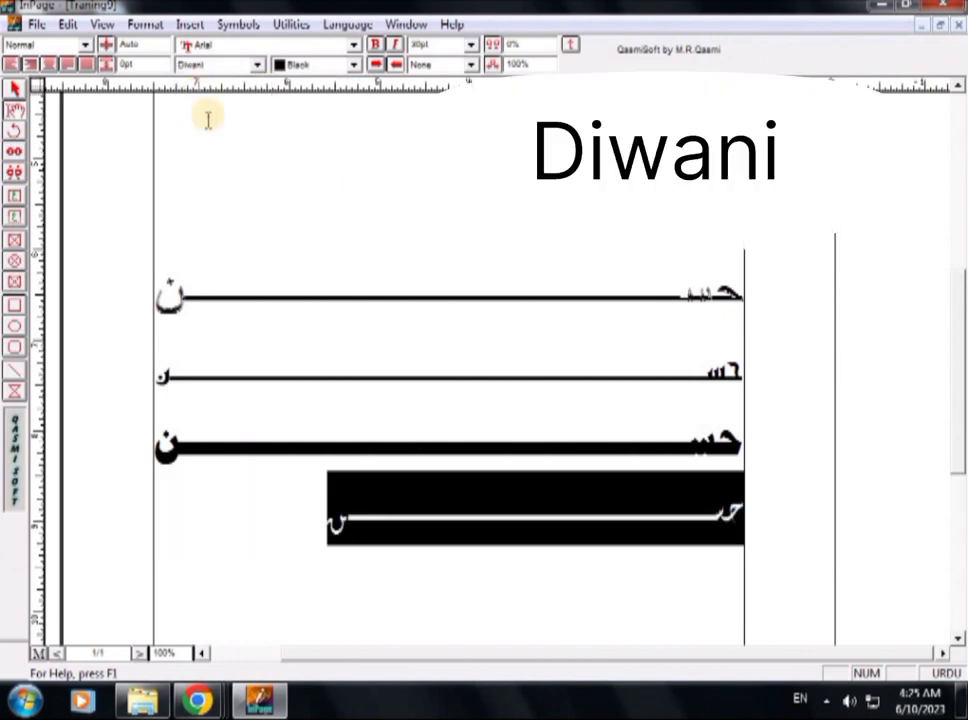
Lengthen the Diwani line with more kashida to the full column width and paste the copied Bombay Black line beneath it.
click(521, 514)
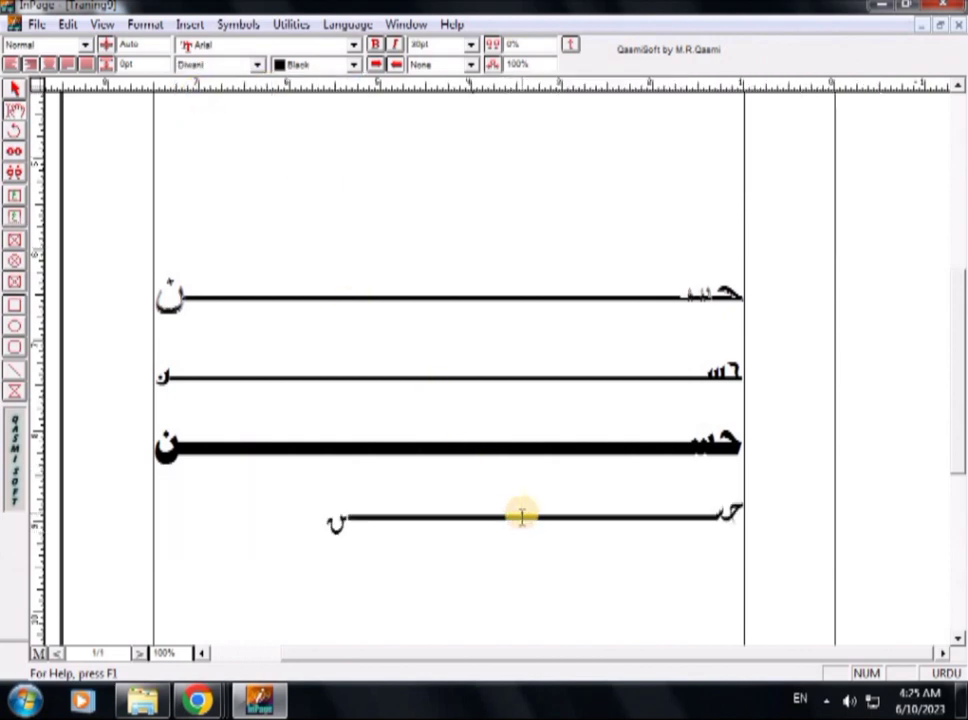
text(ــــــــــــ)
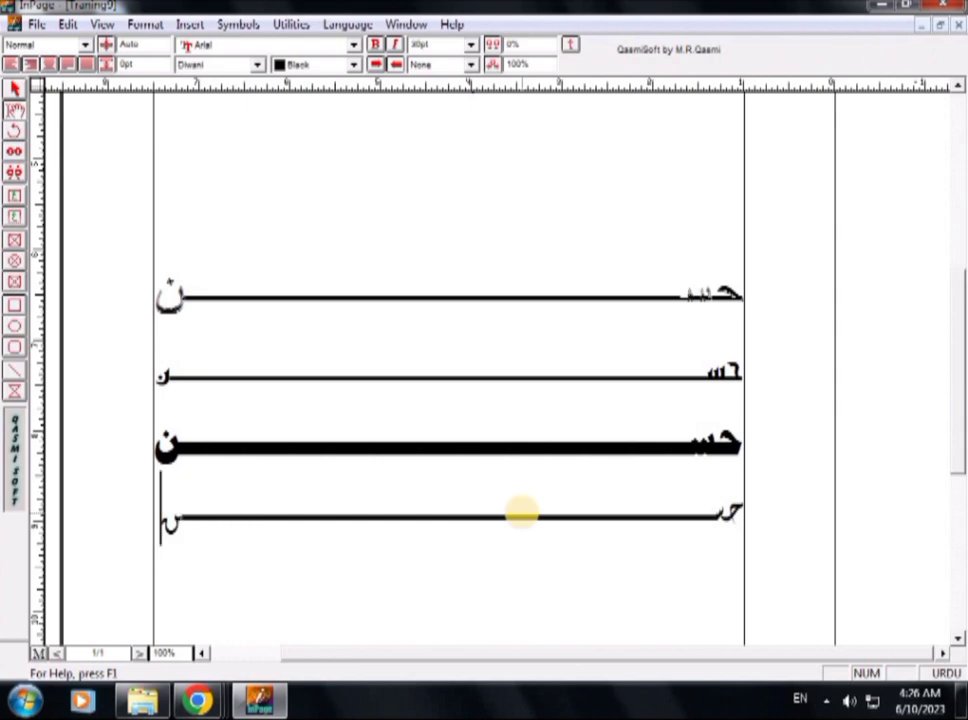
key(ctrl+v)
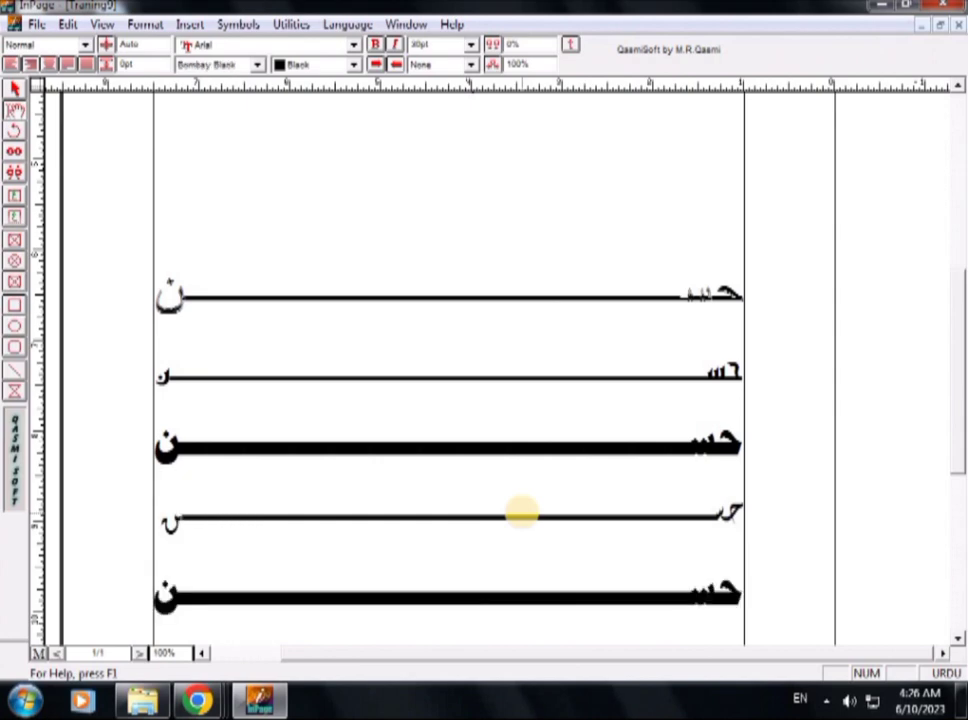
Set the Urdu font of the whole fifth stretched line to Jameel.
key(shift+Up)
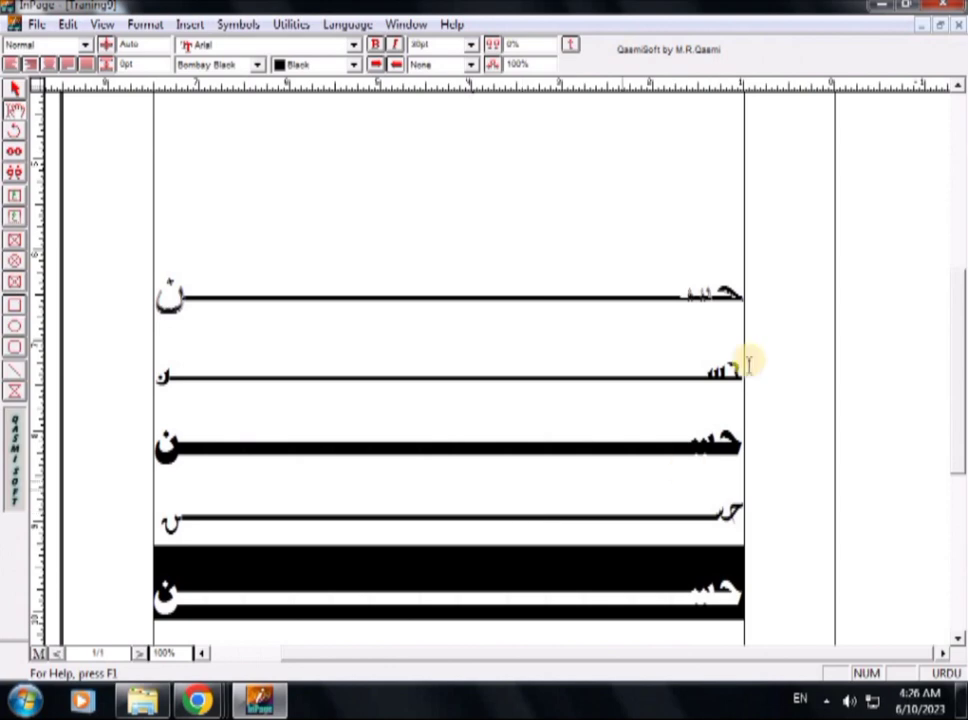
click(258, 66)
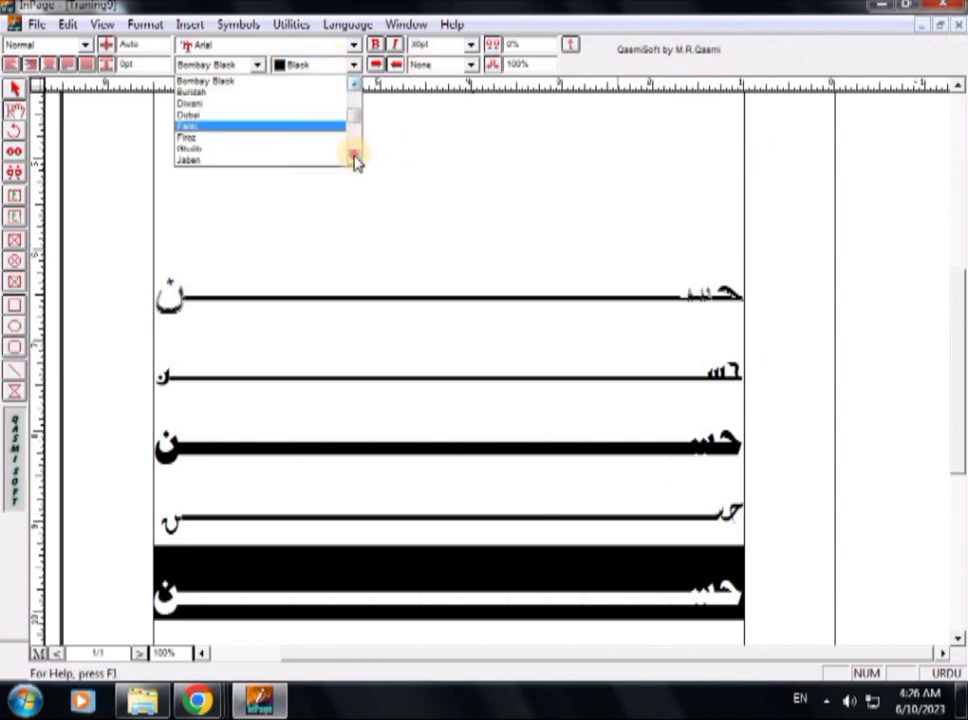
click(355, 158)
click(355, 158)
click(355, 158)
click(355, 158)
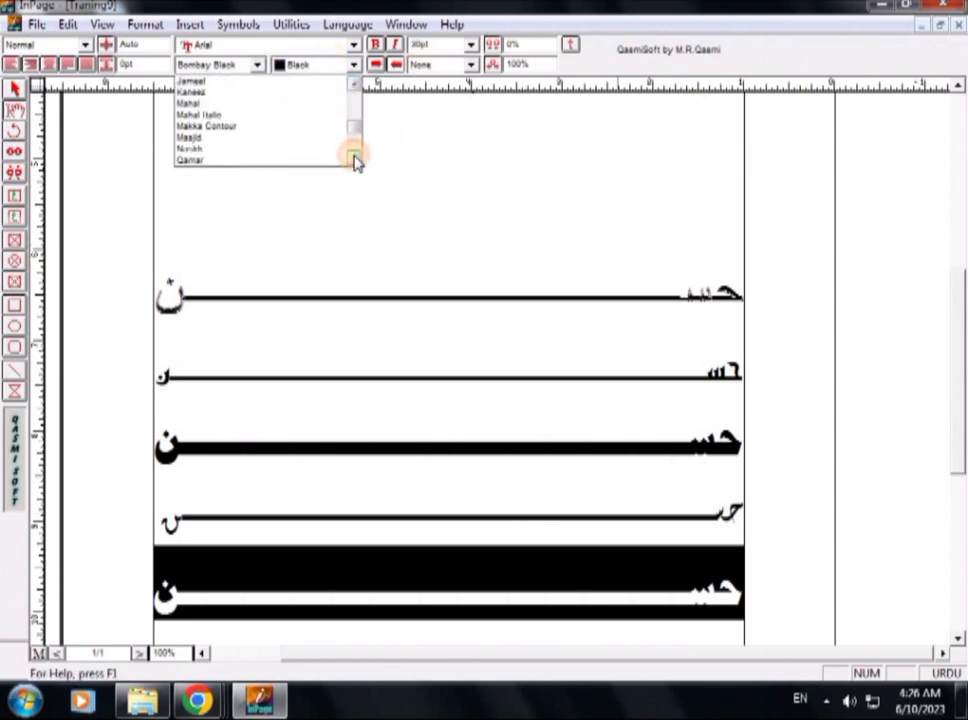
click(355, 158)
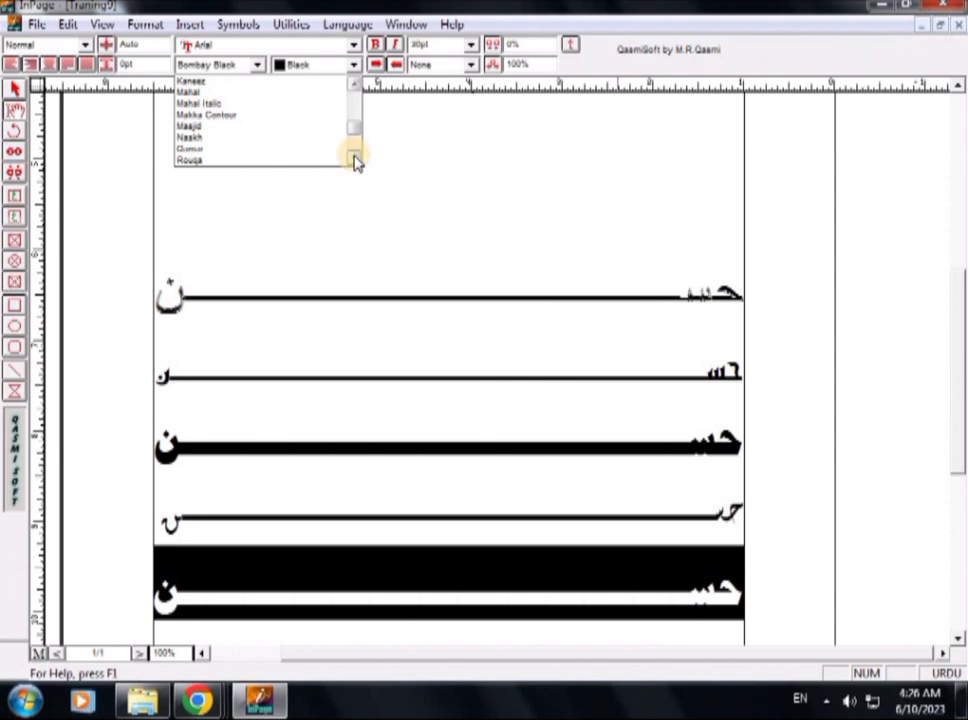
click(356, 84)
click(356, 84)
click(356, 84)
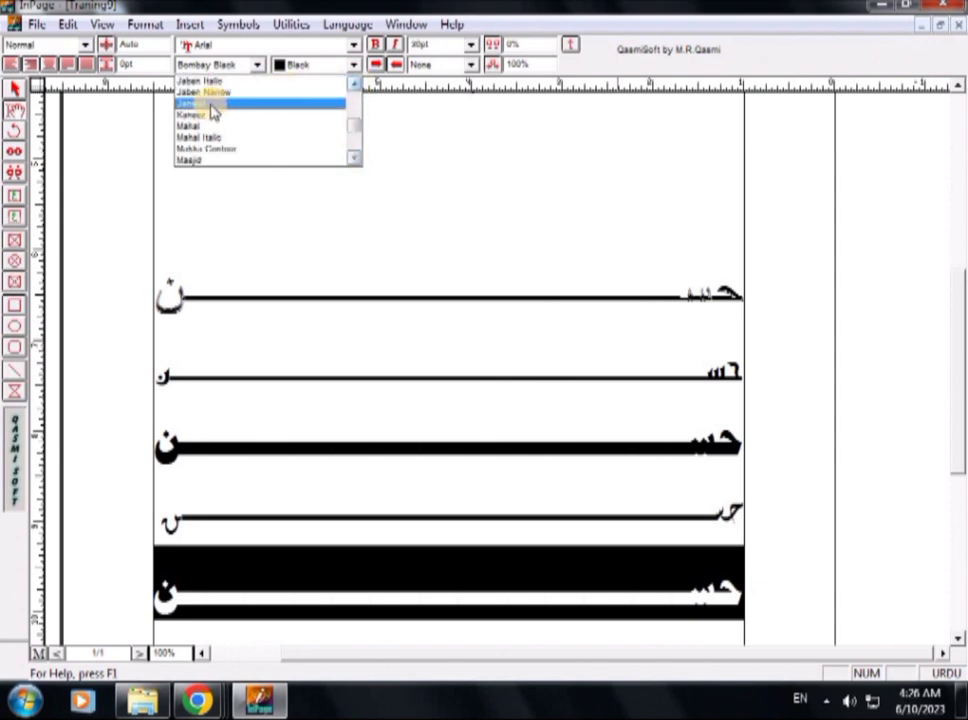
click(272, 104)
Paste another copy of the stretched Bombay Black line on a new line below the Jameel line.
click(957, 638)
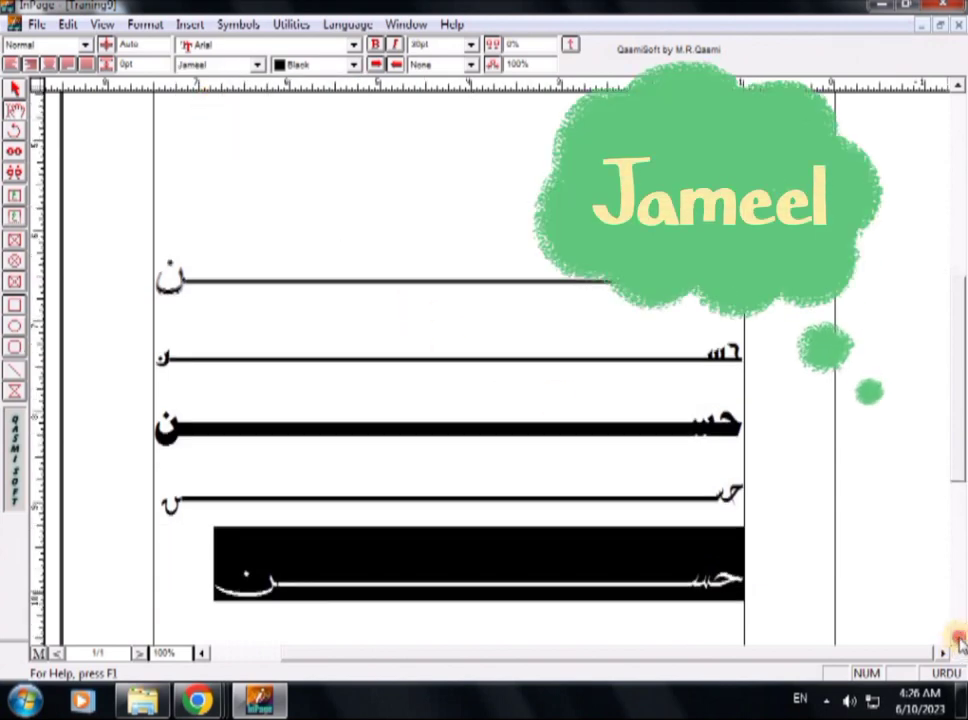
click(957, 638)
click(957, 638)
click(957, 638)
click(957, 638)
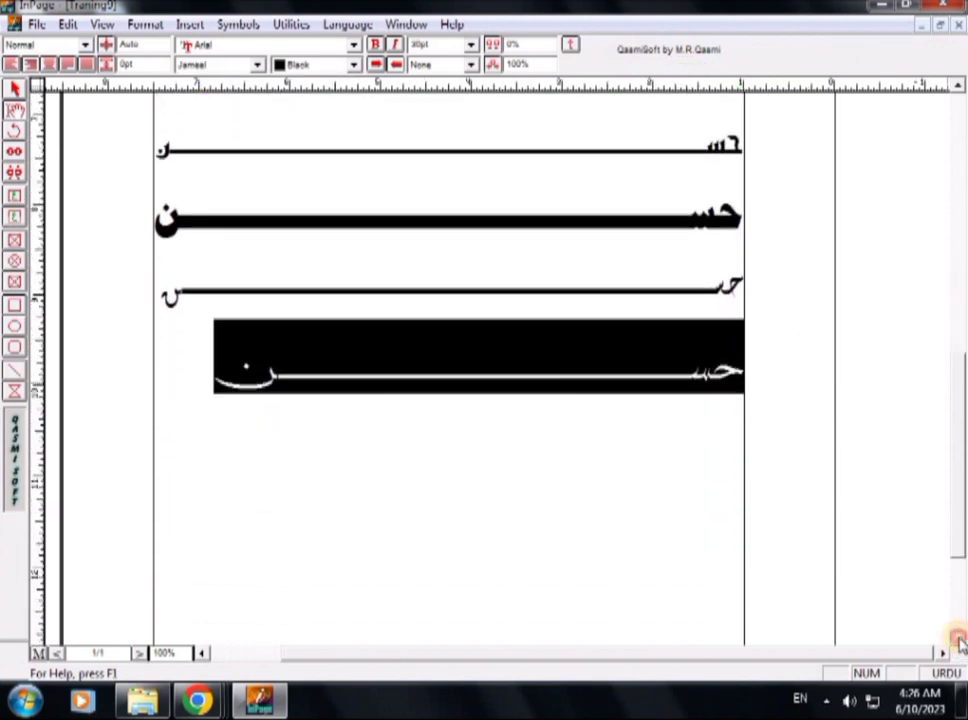
click(851, 583)
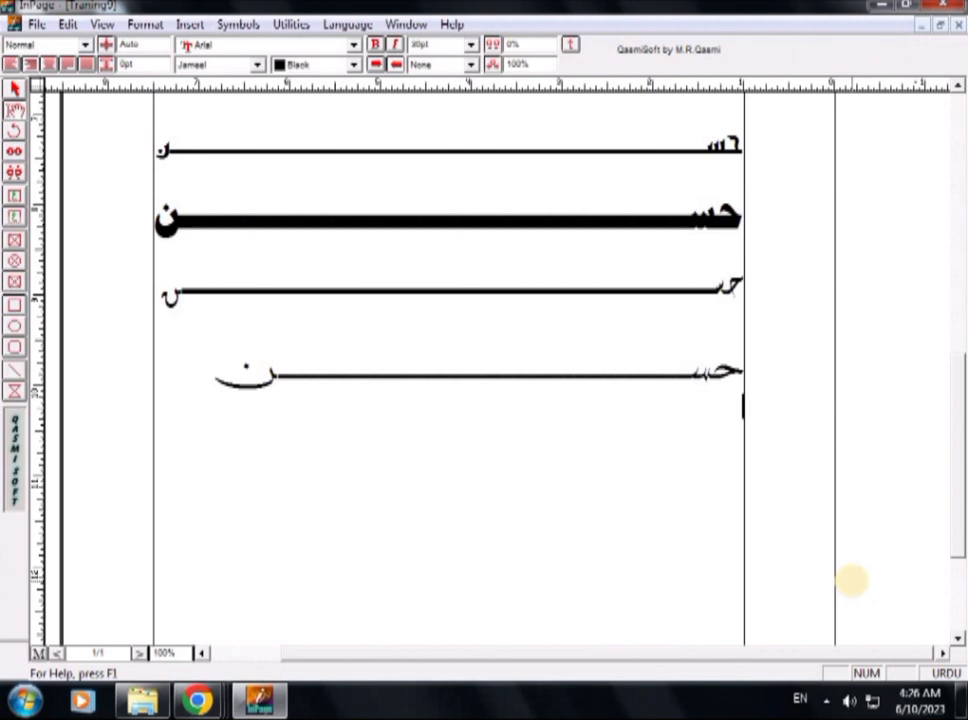
text(حسن)
Set the Urdu font of the whole sixth stretched line to Masjid and deselect the line.
key(shift+Up)
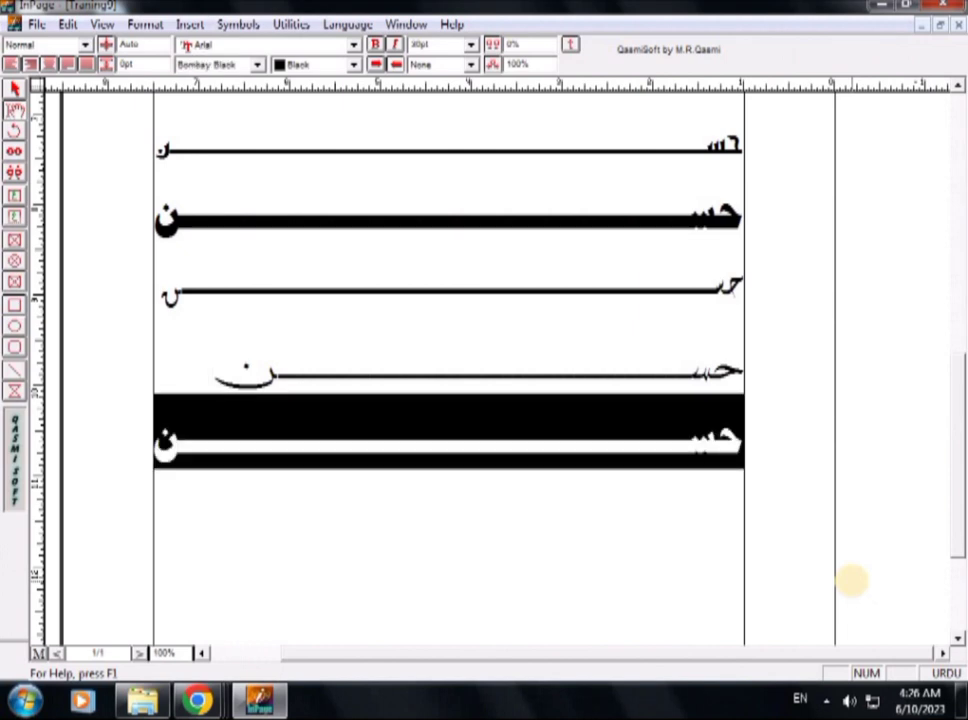
click(258, 65)
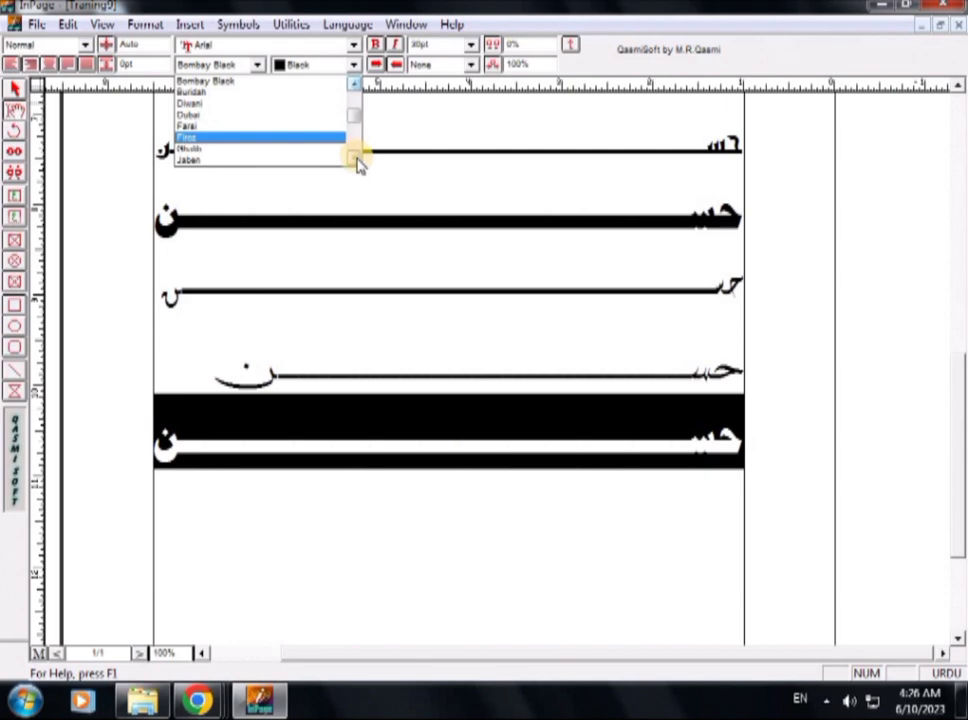
drag(355, 158, 355, 158)
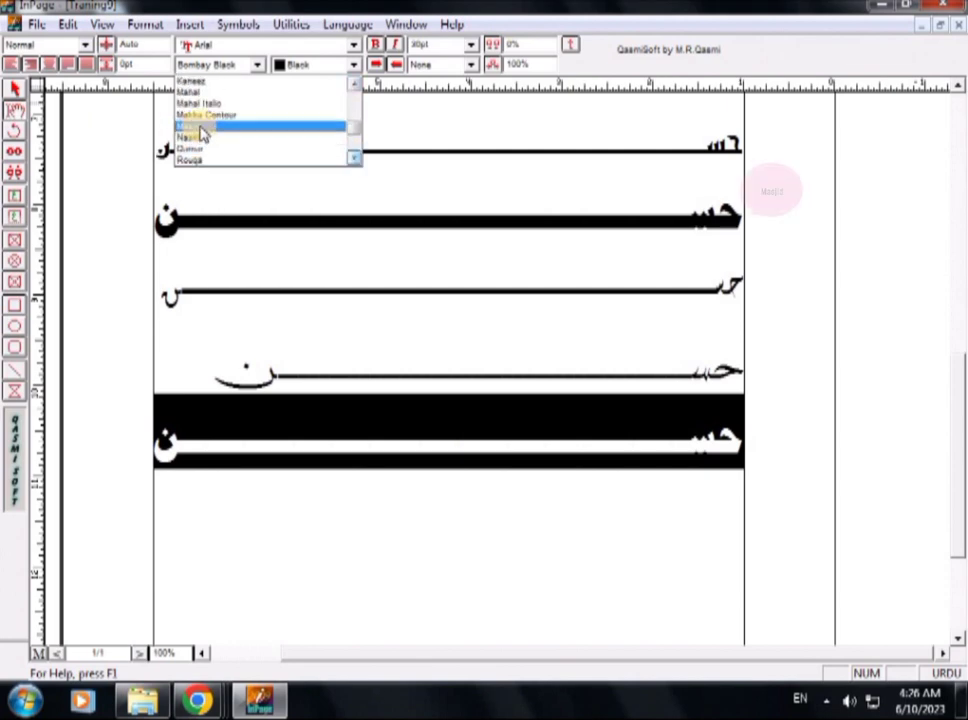
click(201, 130)
click(439, 451)
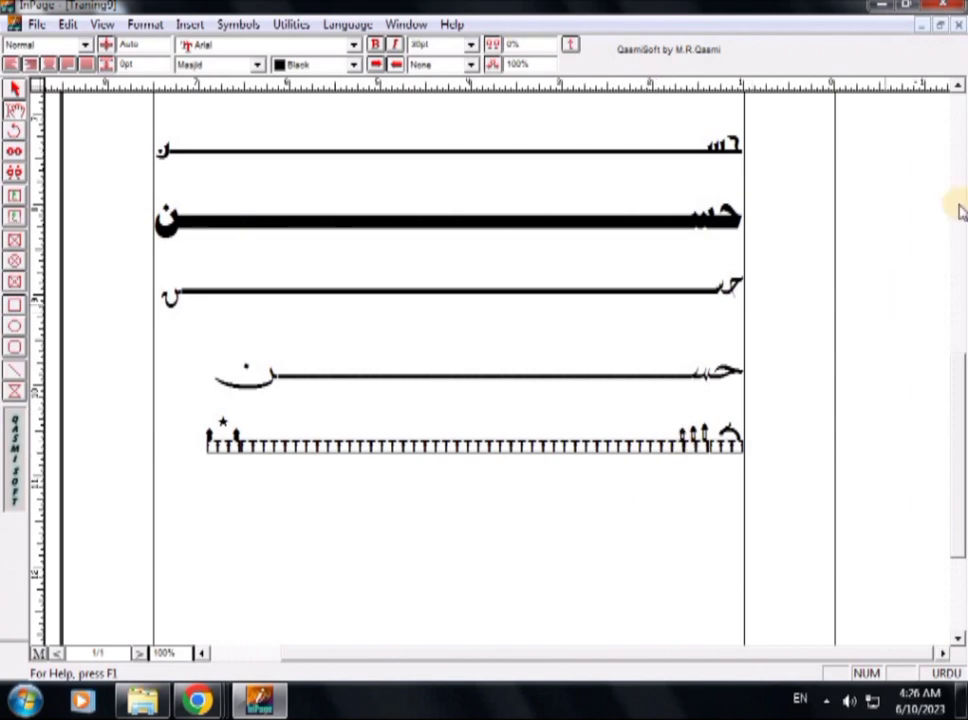
Set the text color of all six stretched word lines to Green and deselect them.
click(957, 90)
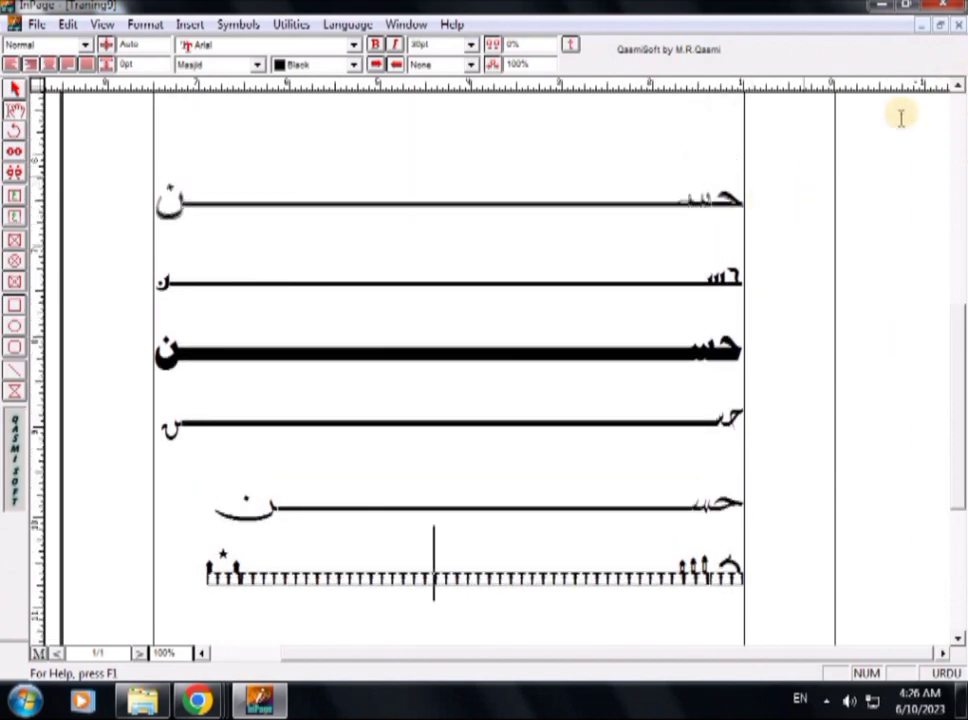
click(957, 90)
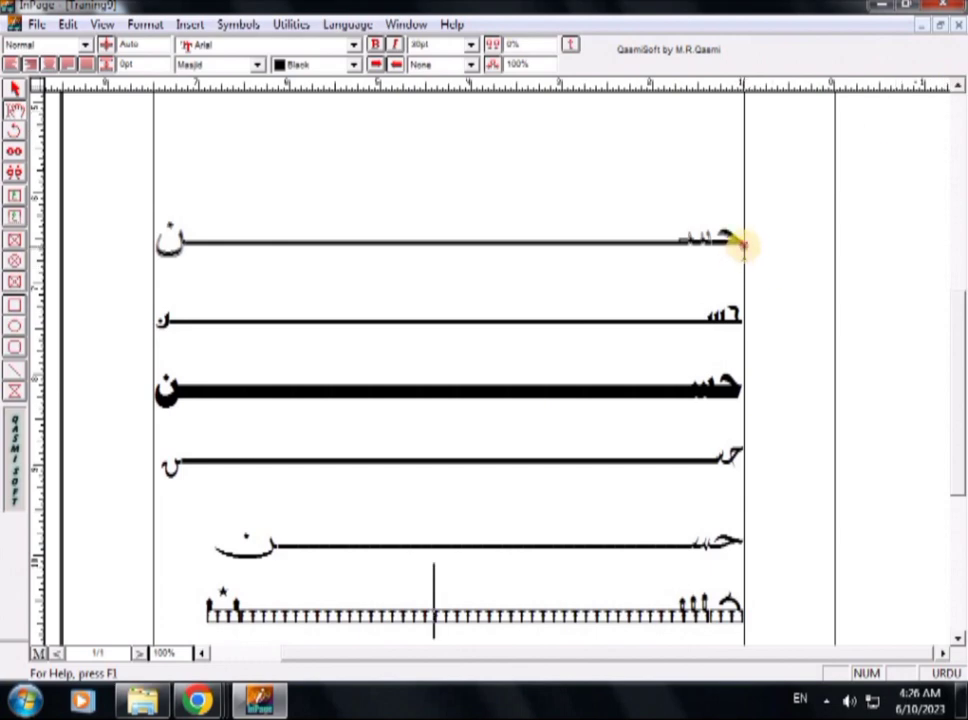
drag(743, 243, 207, 595)
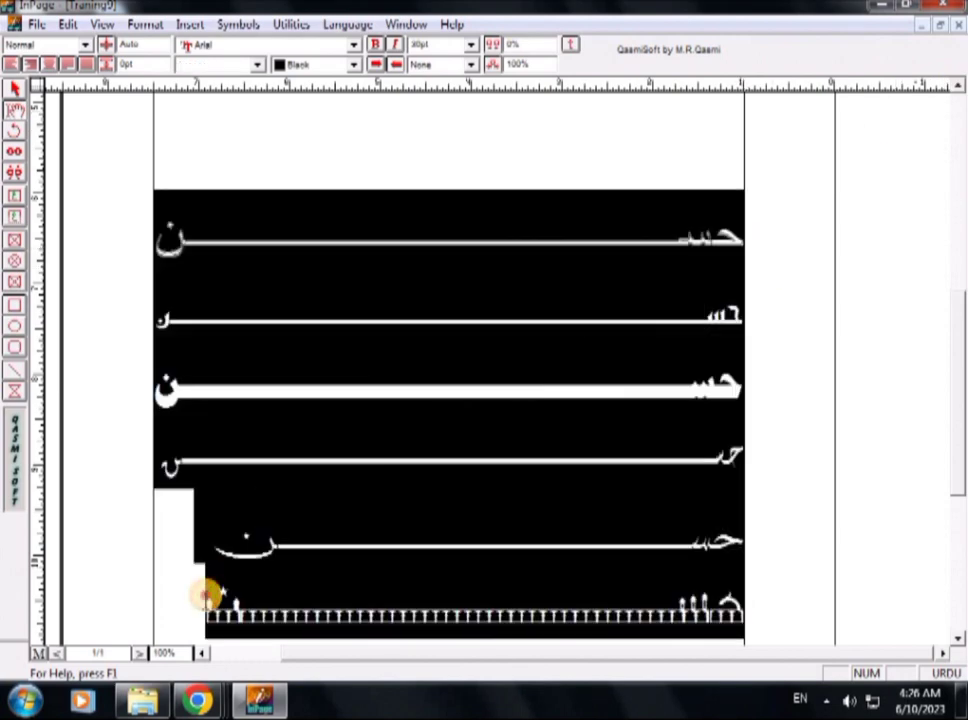
click(350, 65)
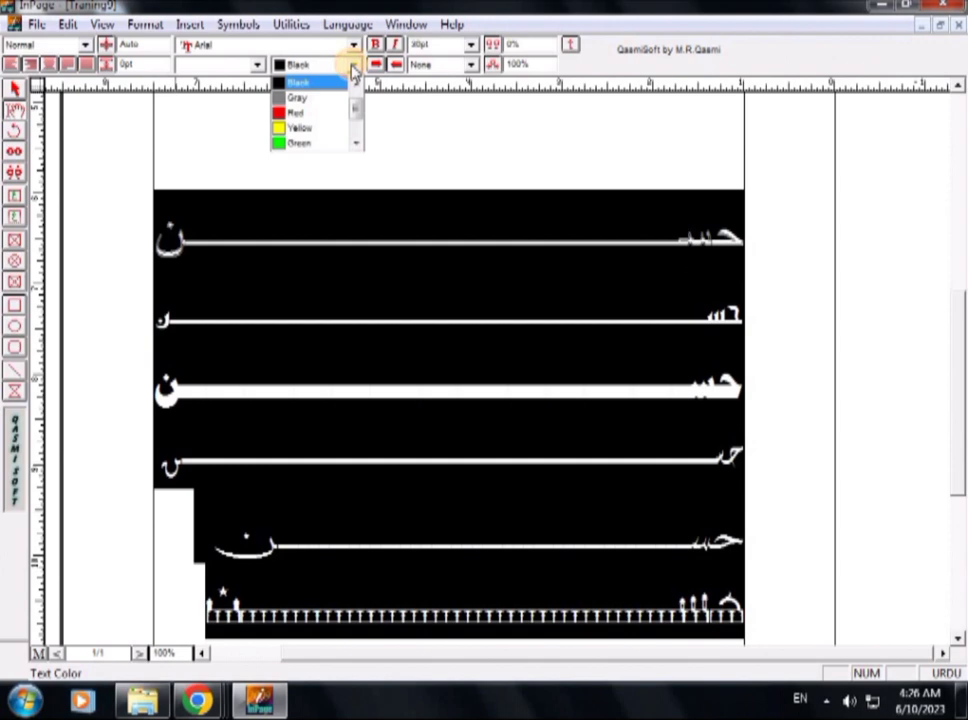
click(305, 146)
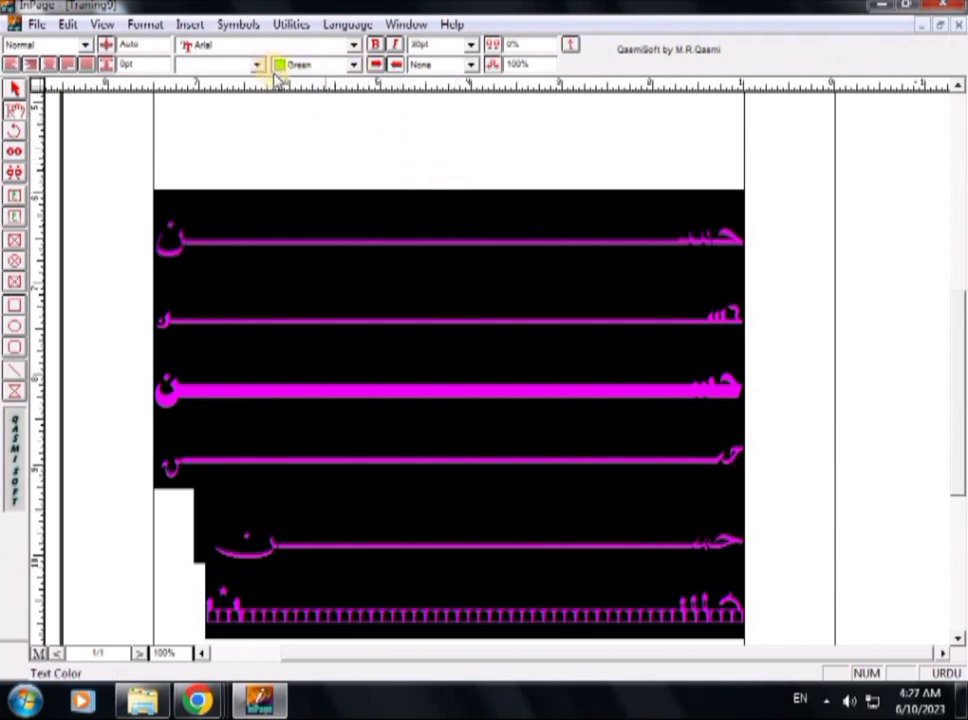
click(336, 160)
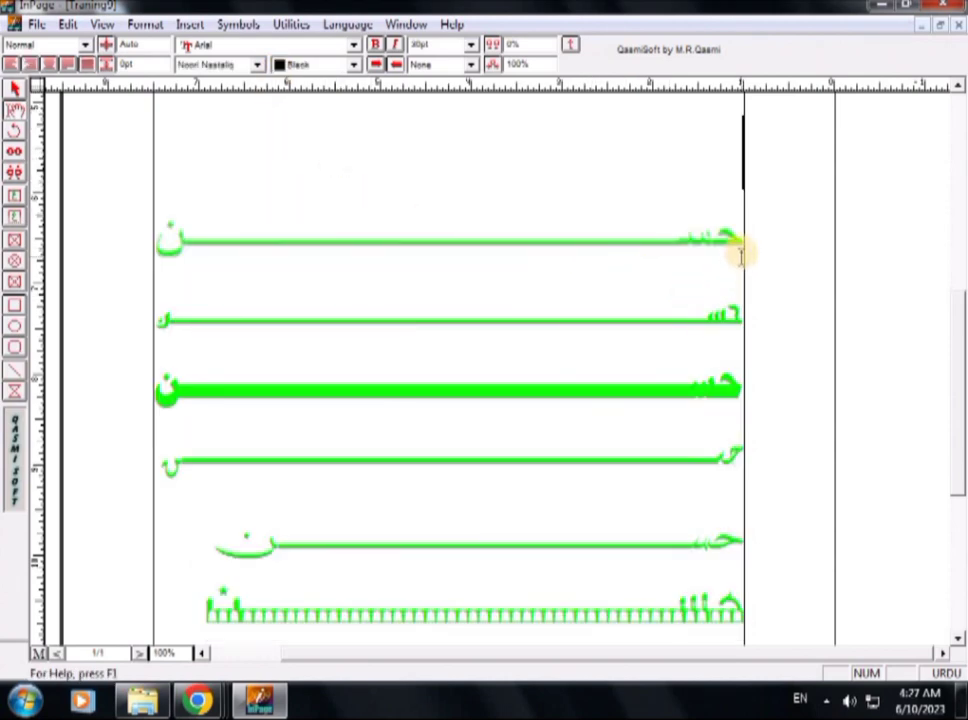
Change the text color of all six stretched lines to Magenta and deselect them.
drag(740, 255, 197, 579)
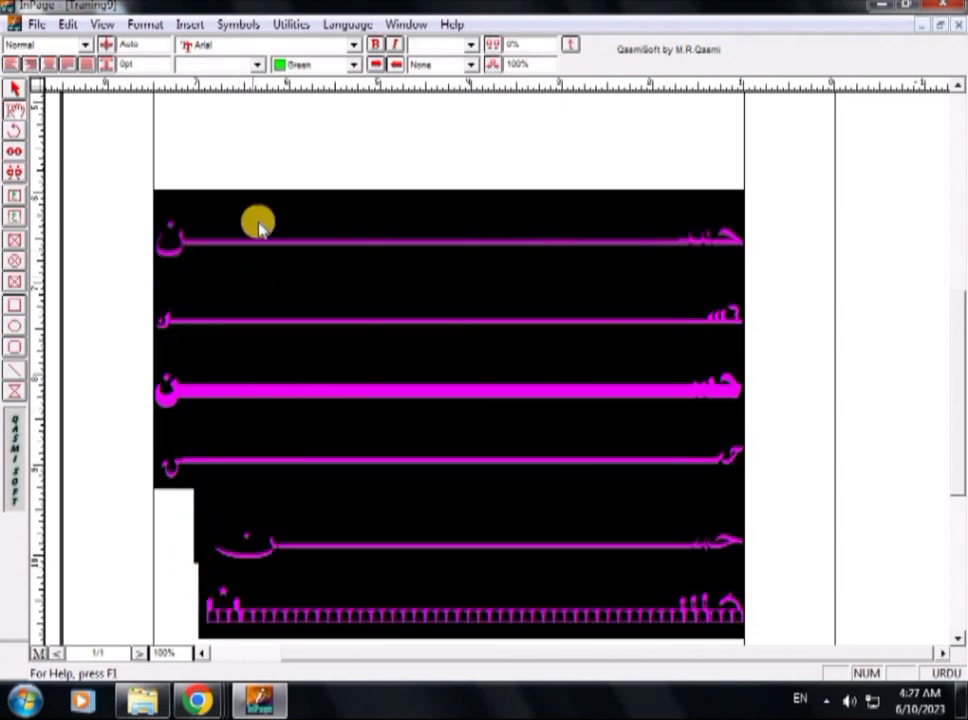
click(352, 66)
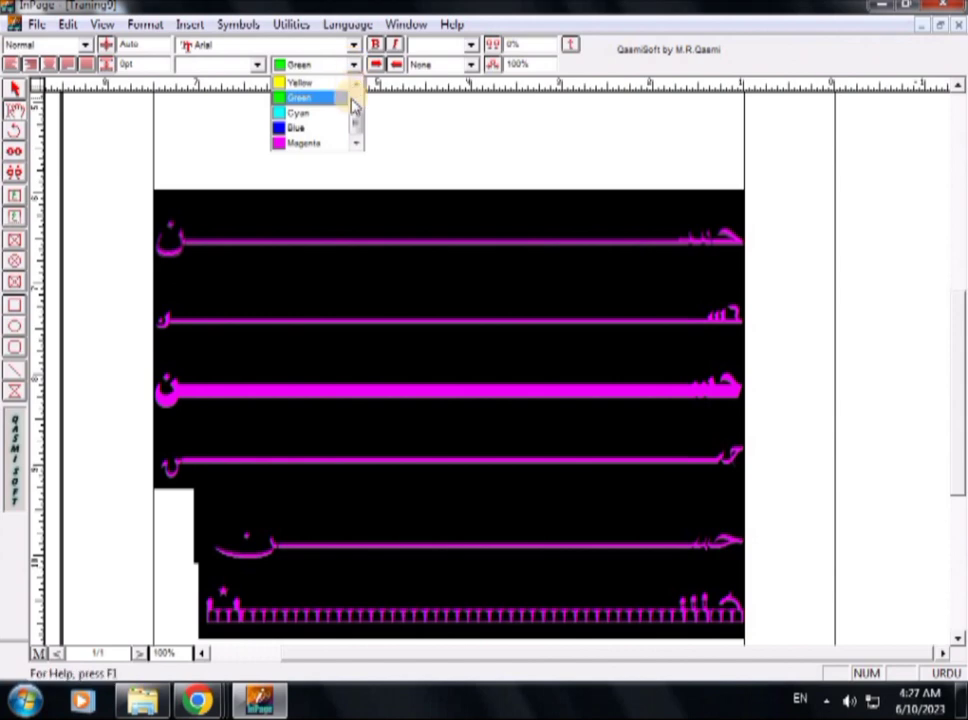
click(313, 145)
click(367, 155)
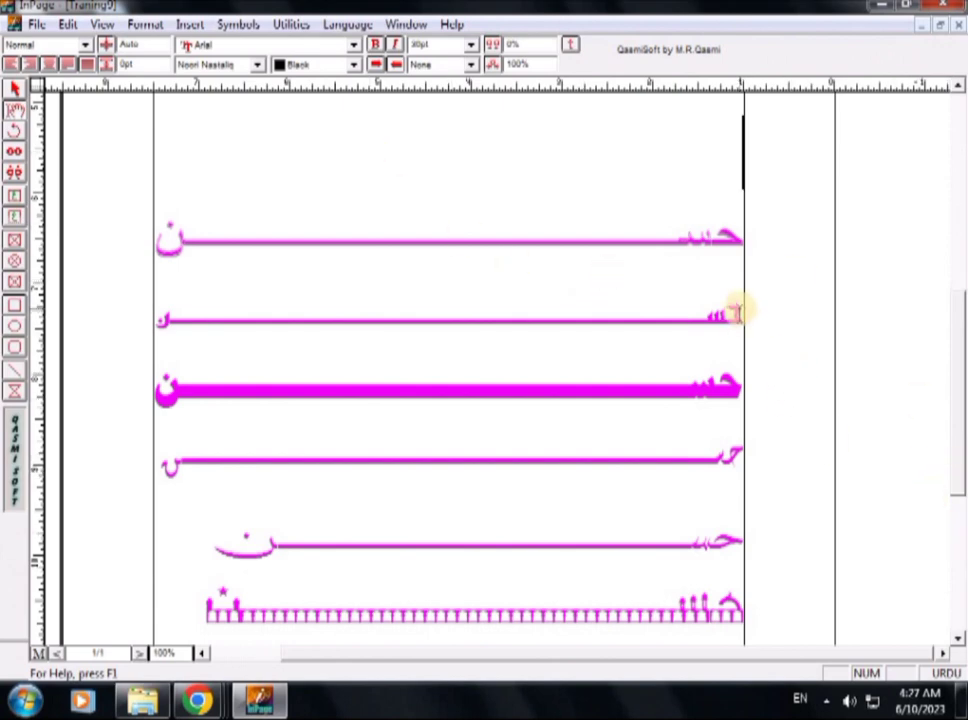
Set the text color of the second and third stretched lines to Red.
drag(737, 312, 130, 348)
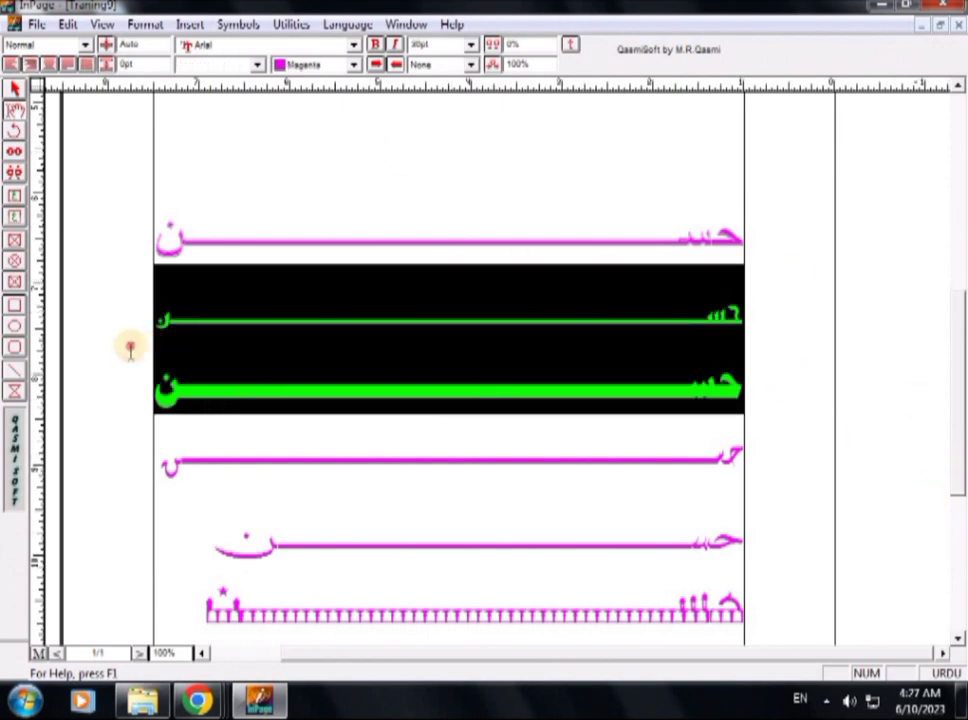
click(355, 64)
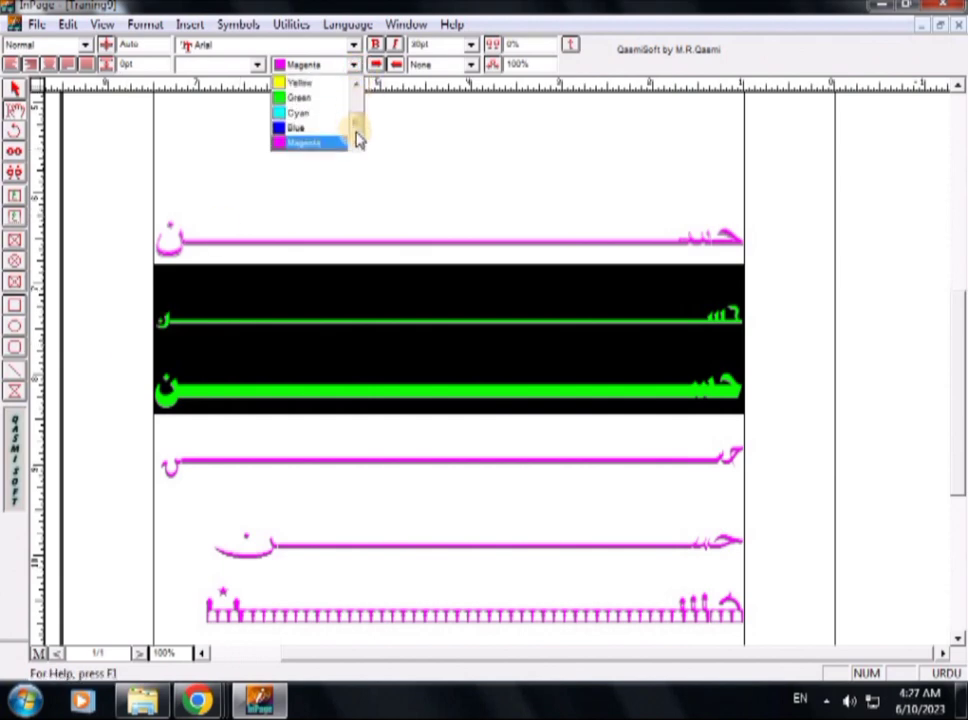
click(357, 82)
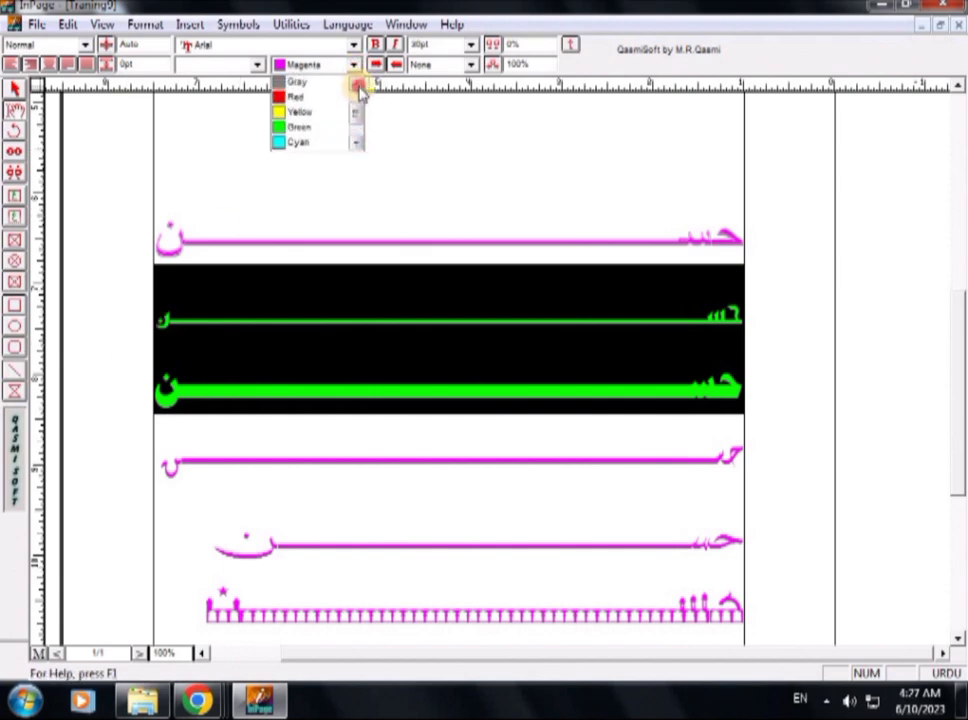
click(357, 82)
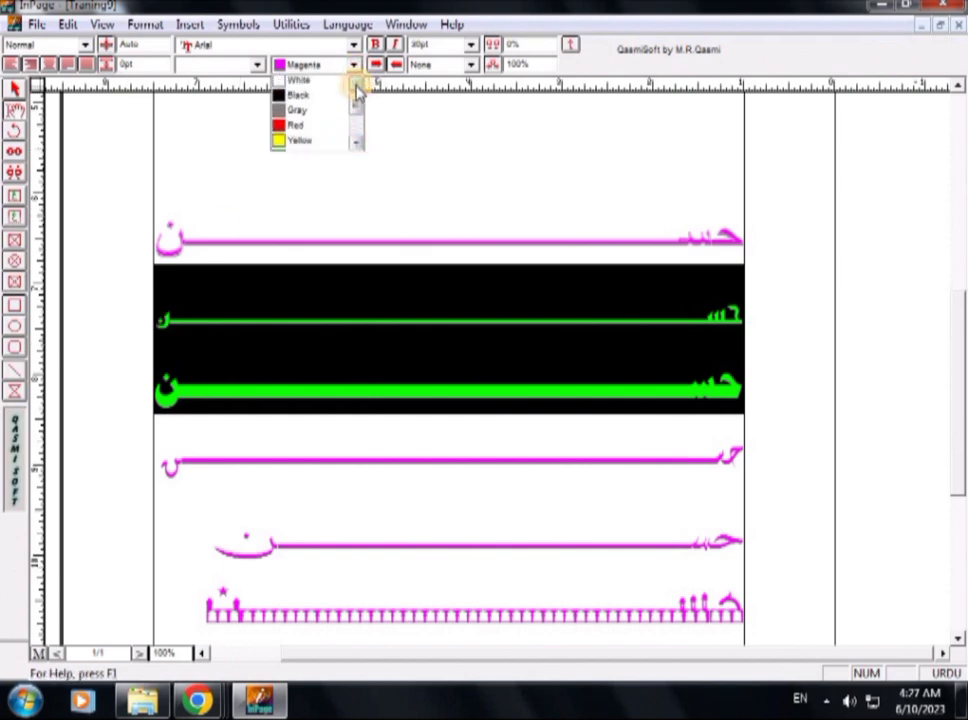
click(305, 130)
click(480, 380)
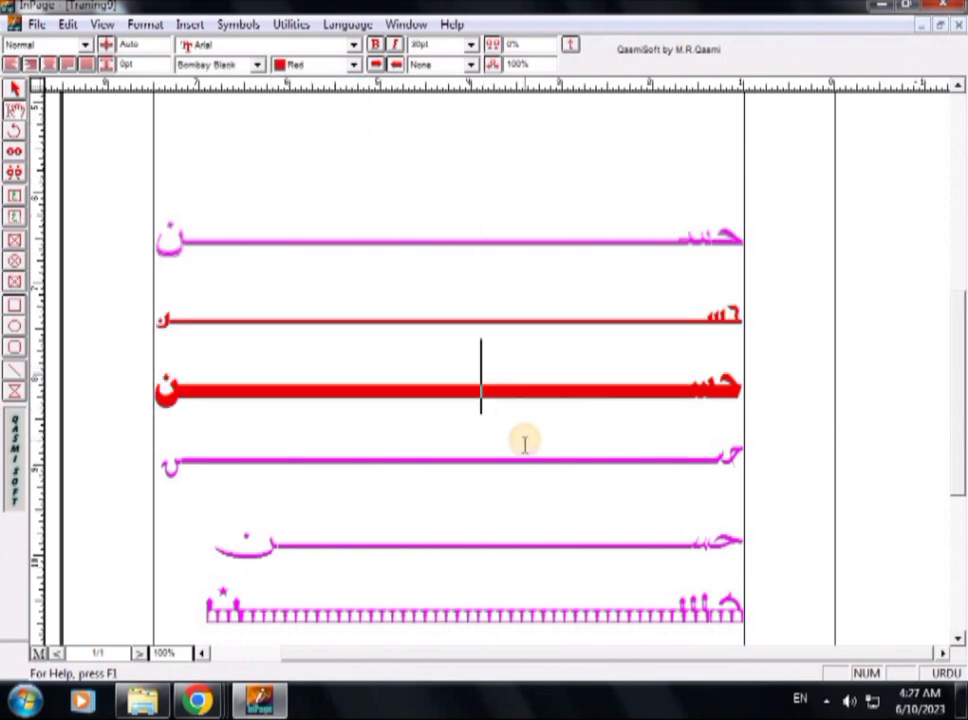
Set the text color of the fourth and fifth stretched lines to Gray.
drag(741, 460, 224, 524)
click(355, 64)
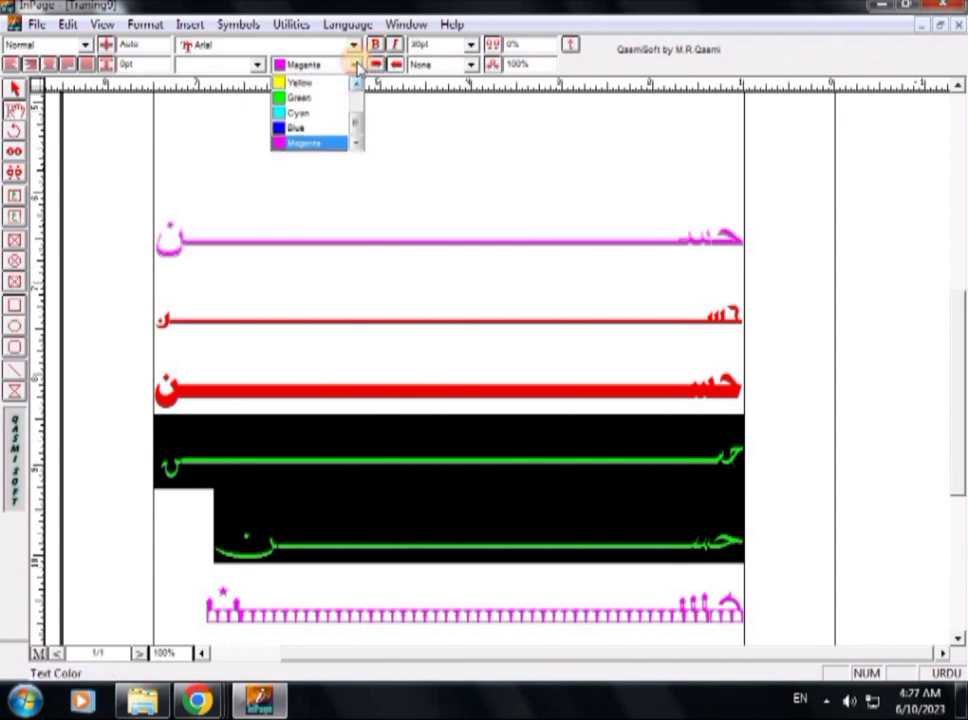
scroll(358, 86, up, 5)
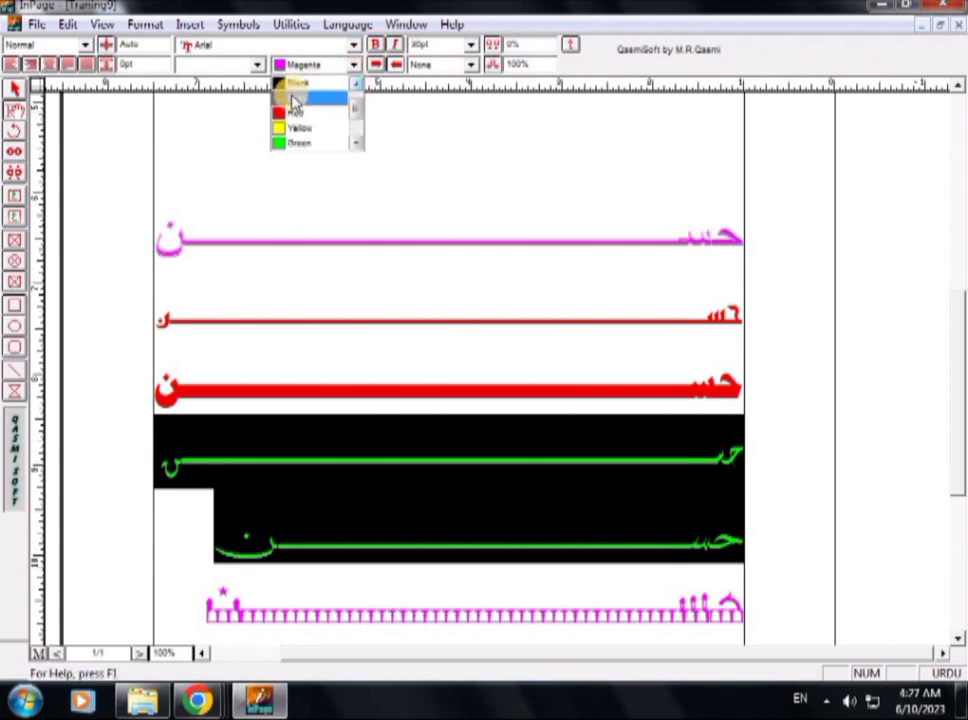
click(298, 95)
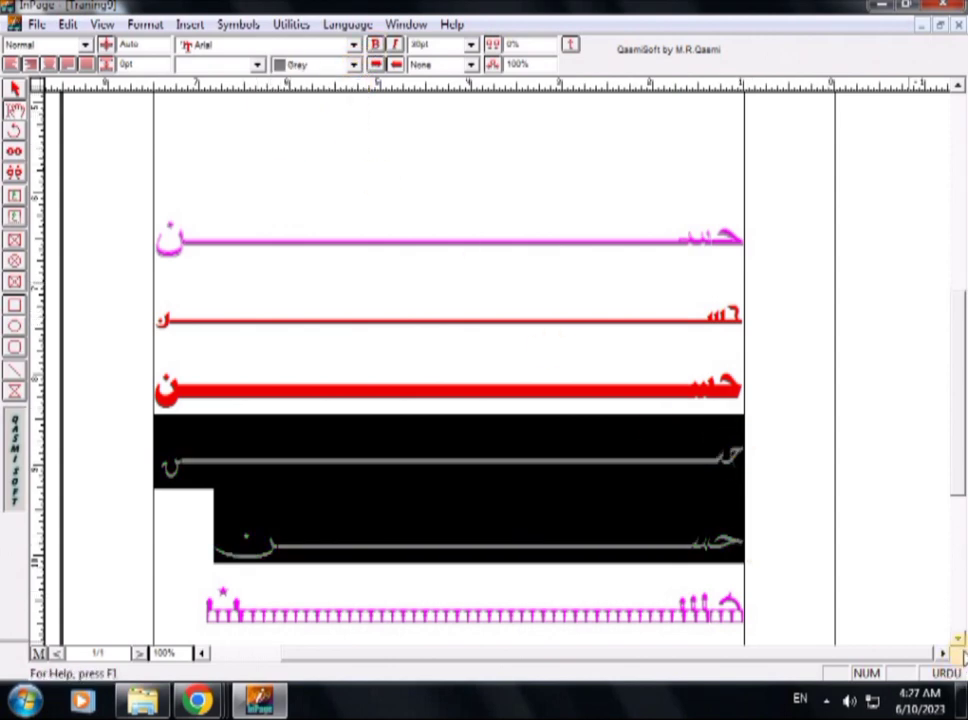
Set the text color of the sixth line, in the Masjid font, to Cyan and deselect it.
click(958, 640)
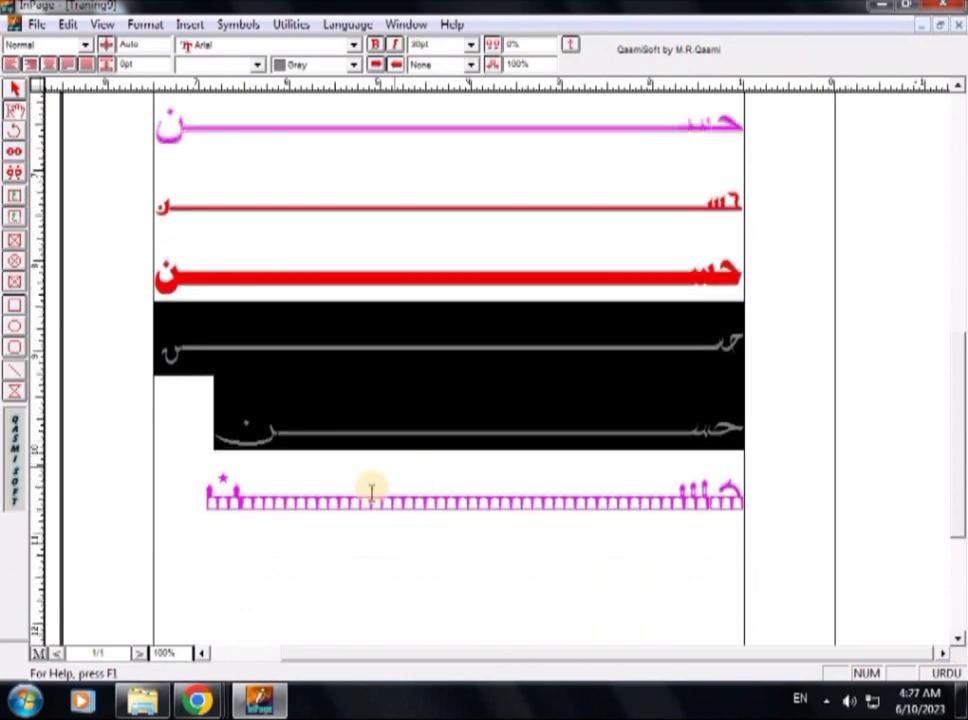
drag(198, 495, 773, 503)
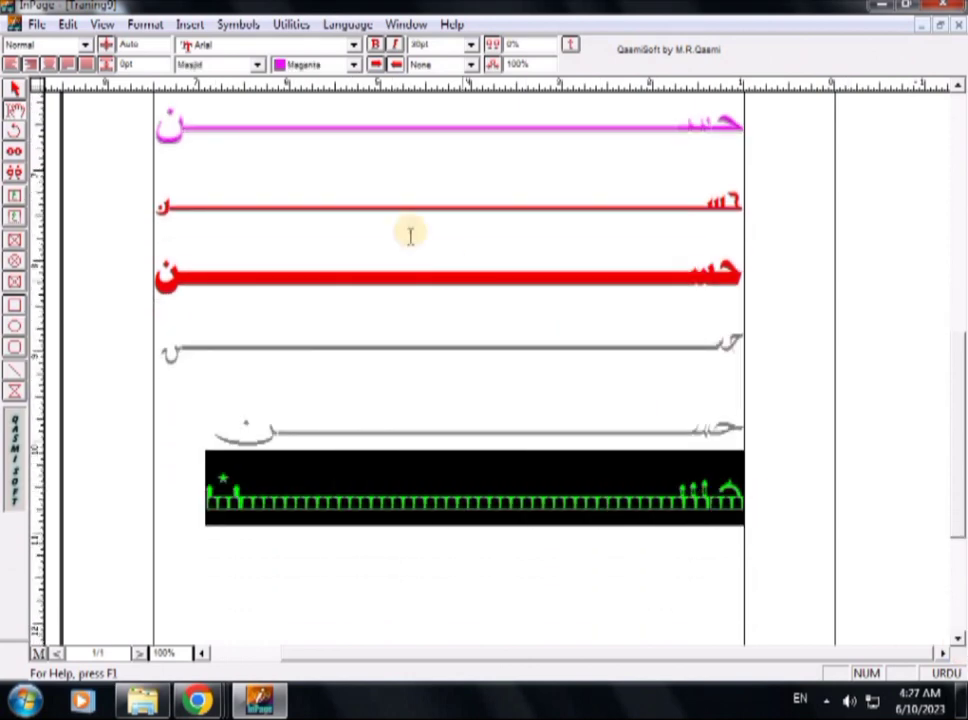
click(354, 64)
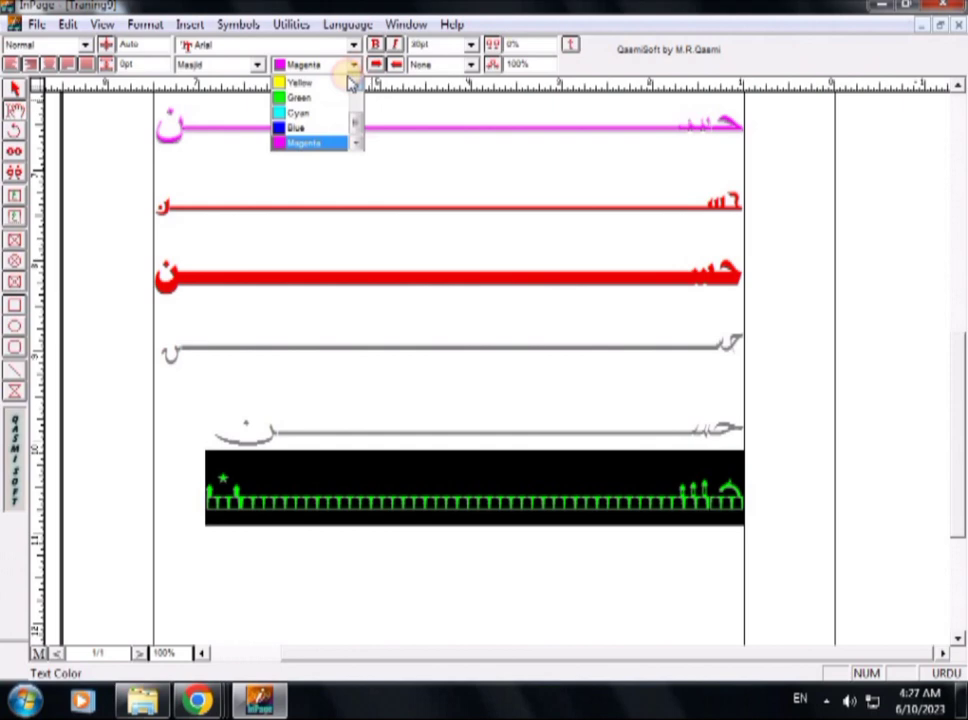
click(302, 112)
click(497, 428)
click(508, 520)
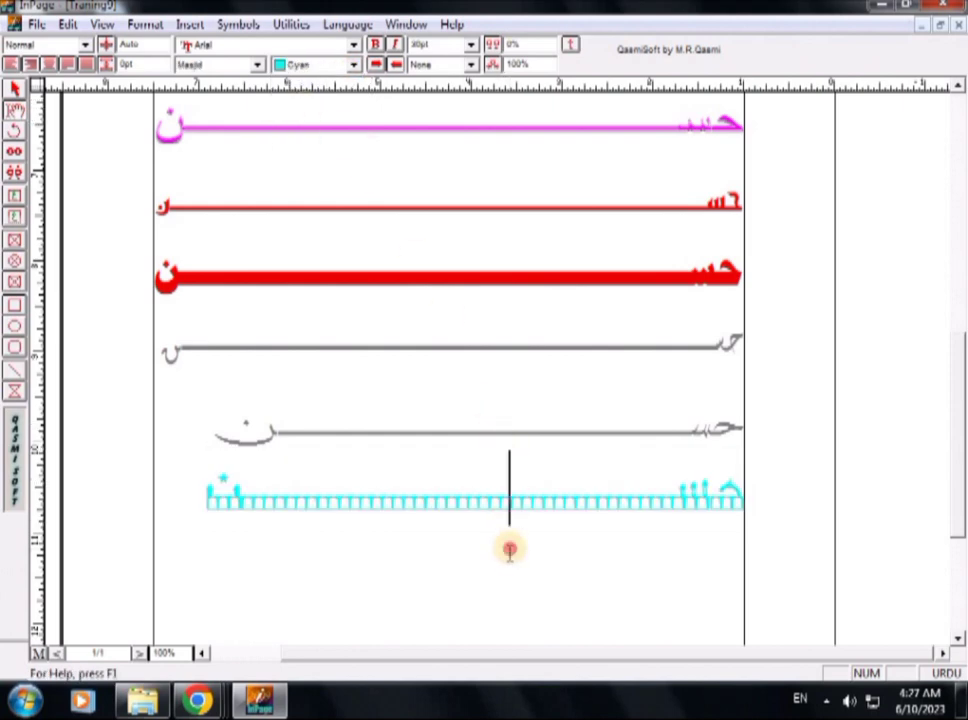
Change the text color of the sixth line, in the Masjid font, to Blue and deselect it.
drag(189, 503, 745, 501)
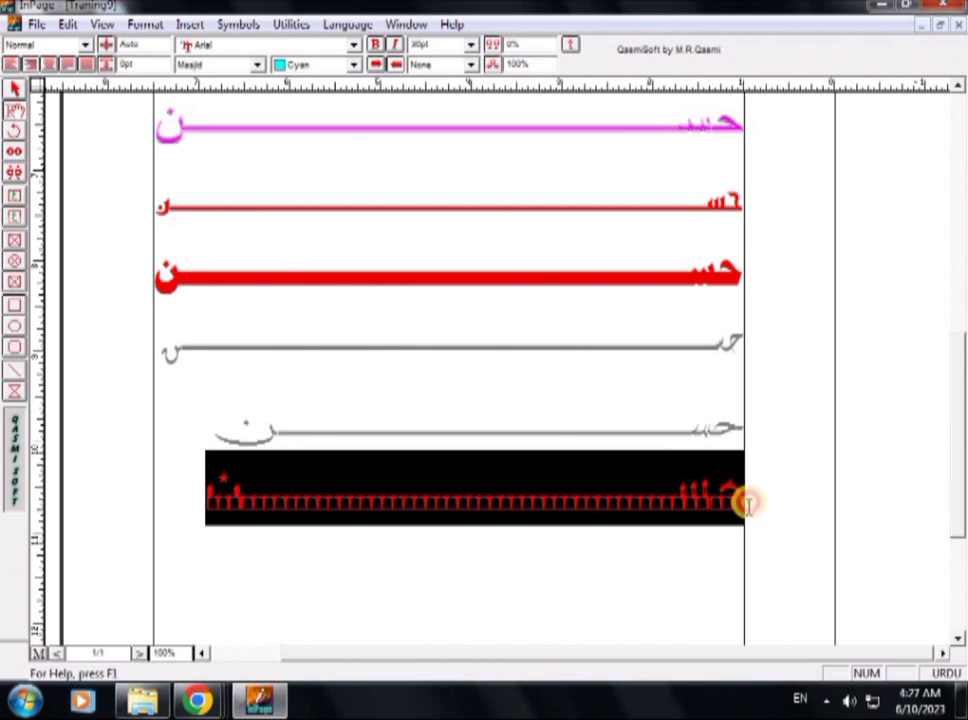
click(340, 66)
click(292, 126)
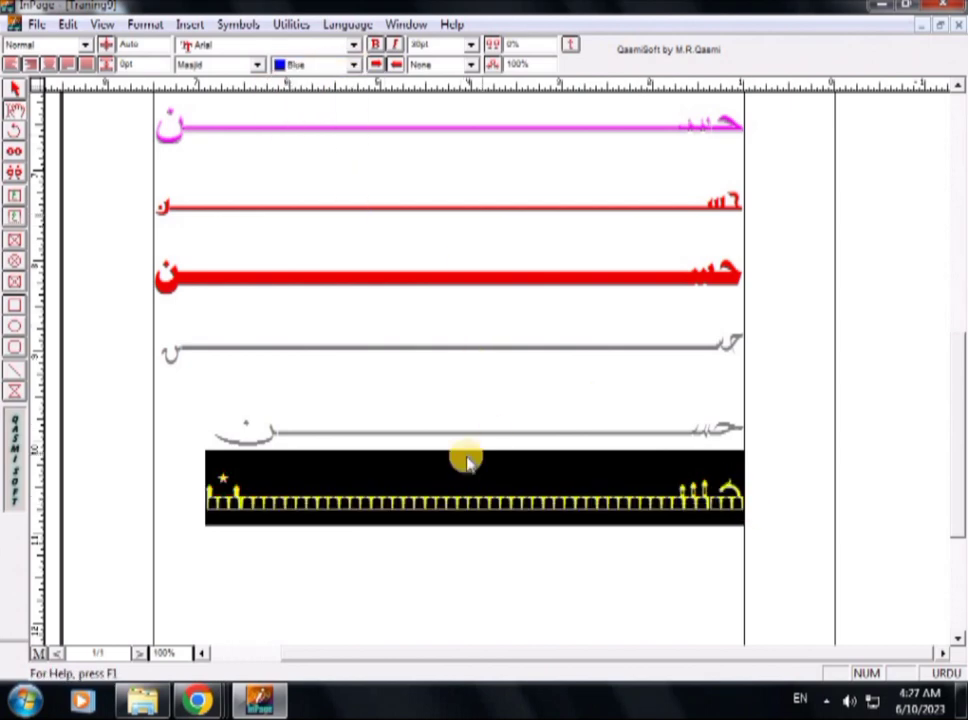
click(456, 484)
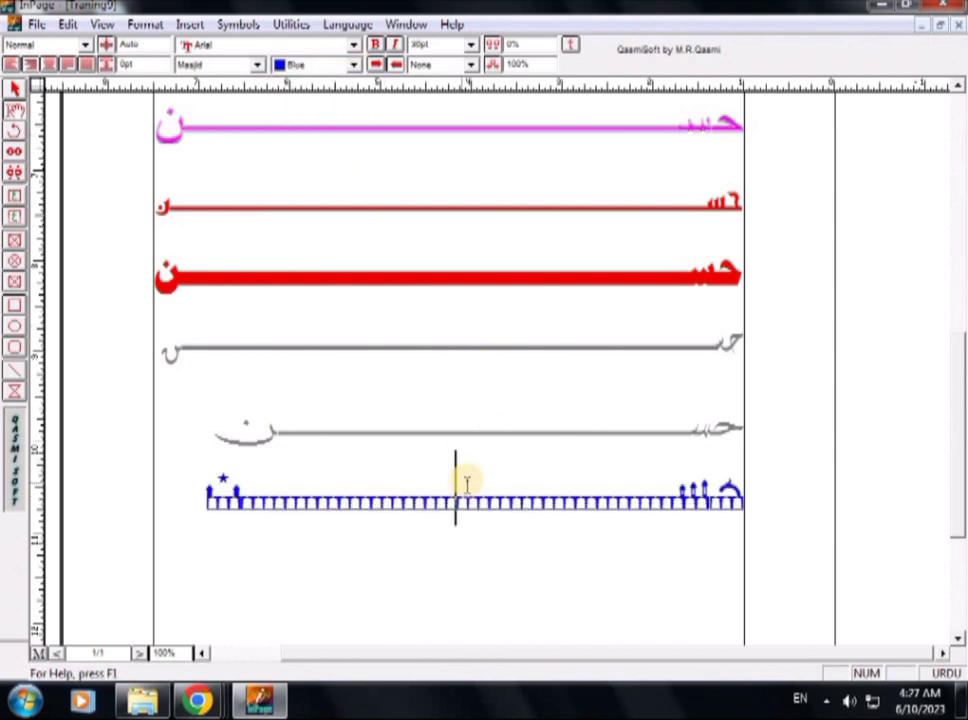
Shorten the magenta first line to less than half the column width by deleting kashida from the word.
click(955, 88)
click(955, 88)
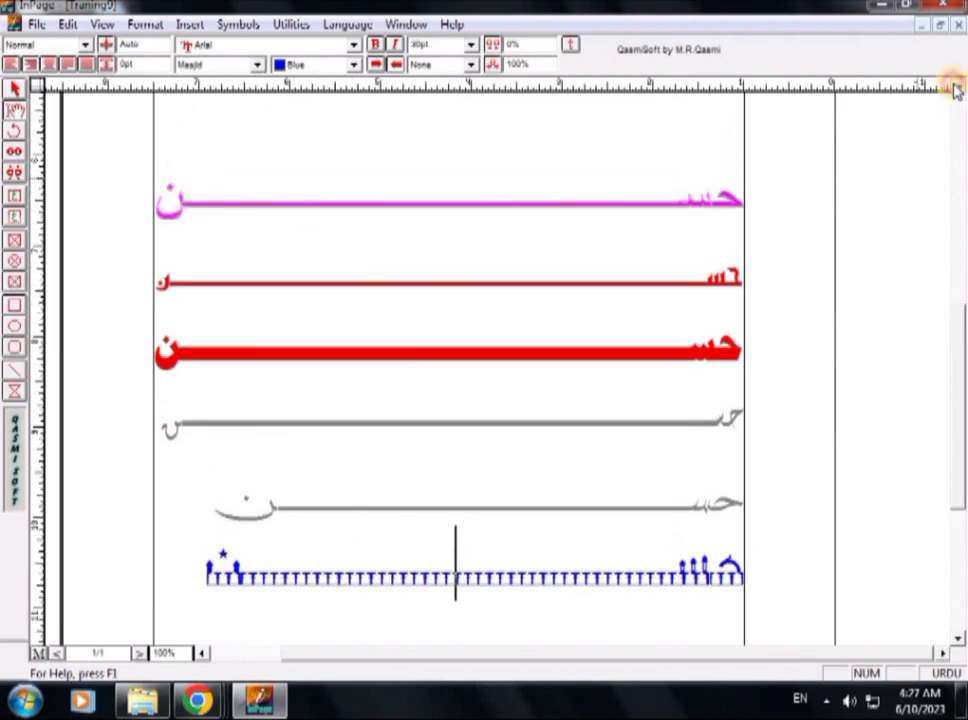
click(955, 88)
click(955, 88)
click(955, 88)
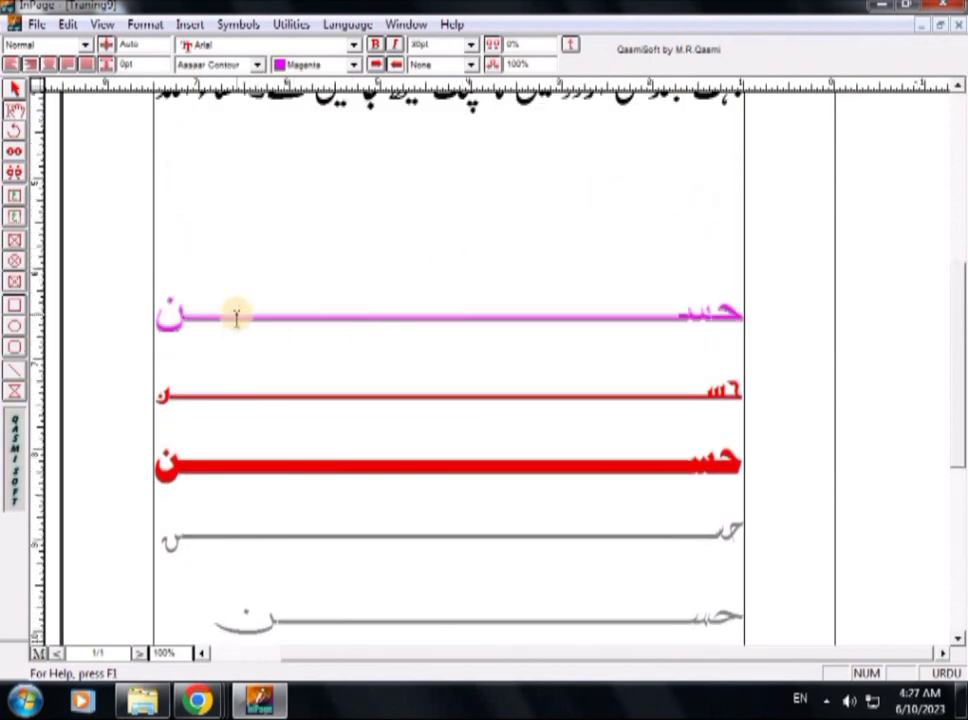
key(BackSpace)
key(BackSpace)
key(BackSpace)
key(BackSpace)
key(BackSpace)
key(BackSpace)
key(BackSpace)
key(BackSpace)
key(BackSpace)
key(BackSpace)
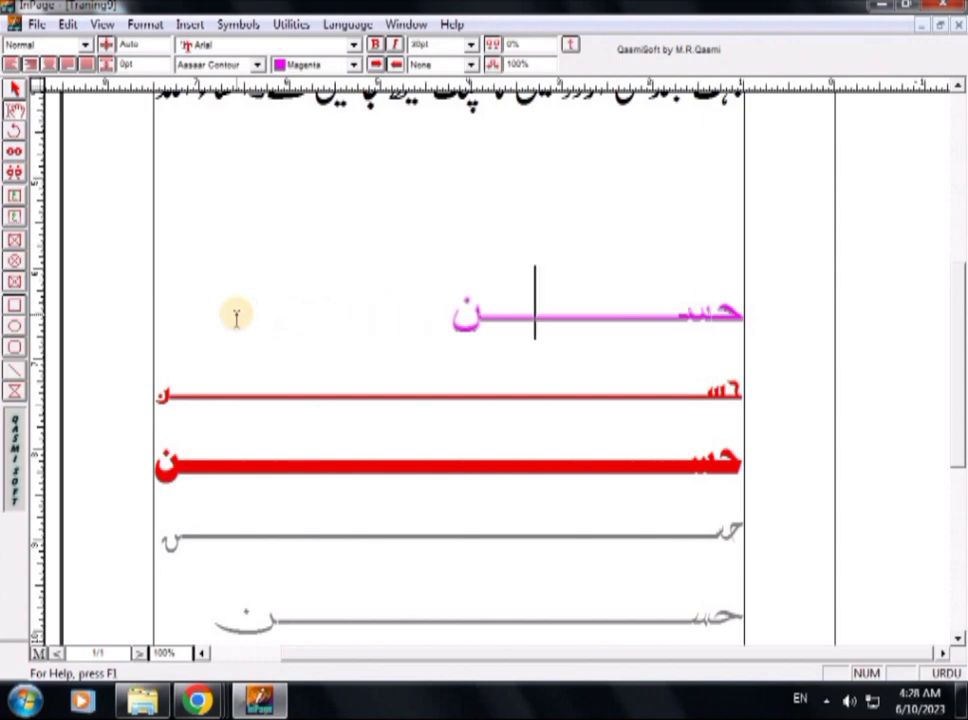
Delete kashida from the red second and third lines so they are about as long as the magenta line.
click(194, 387)
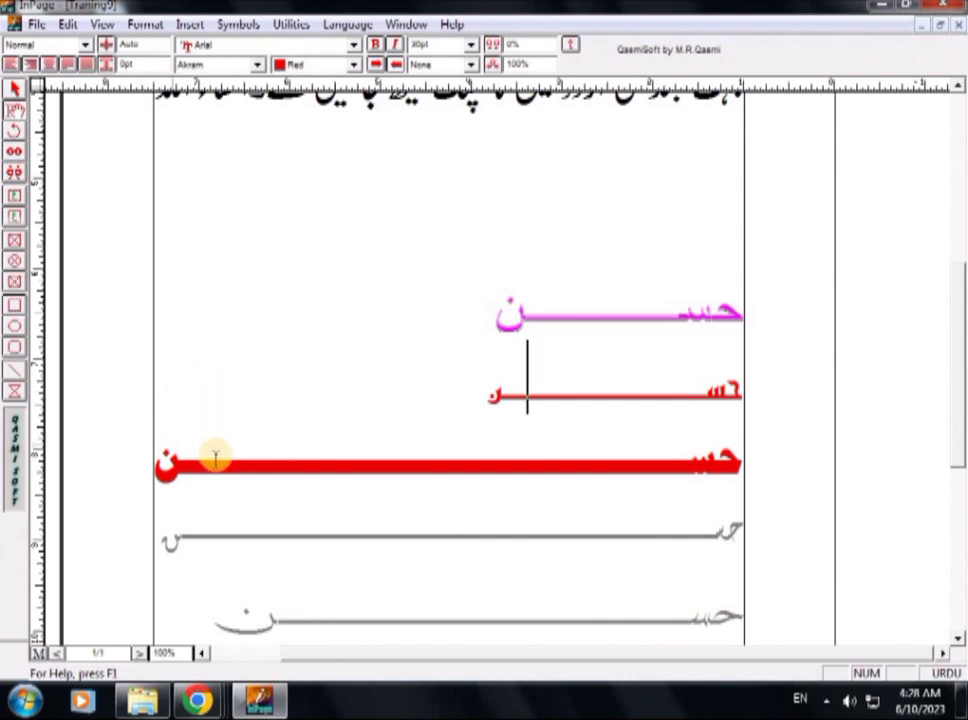
key(BackSpace)
key(BackSpace)
key(BackSpace)
key(BackSpace)
key(BackSpace)
key(BackSpace)
key(BackSpace)
key(BackSpace)
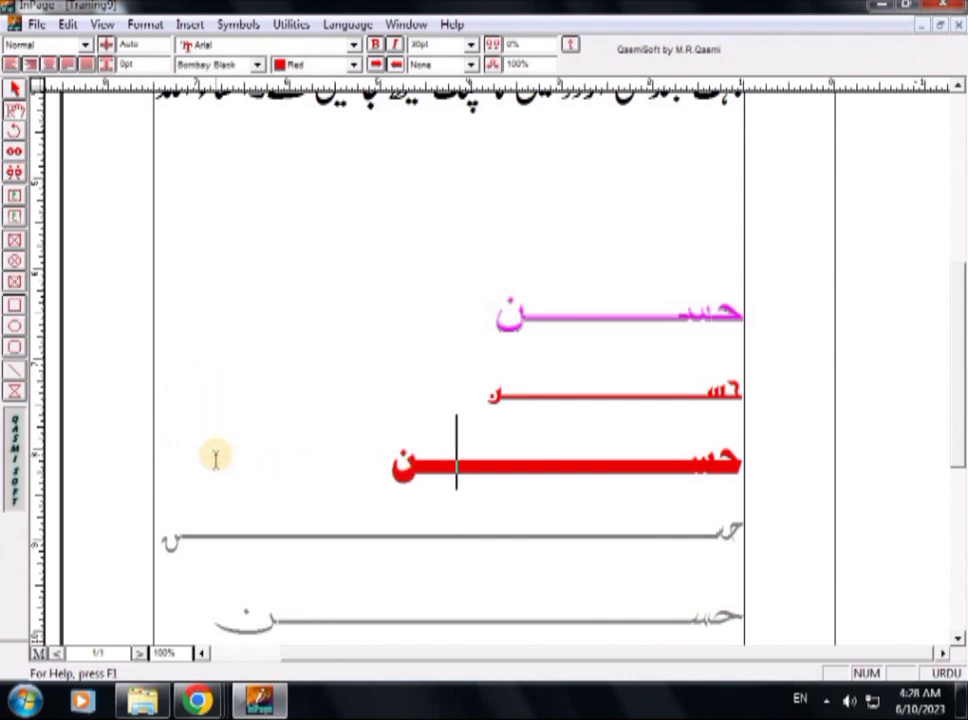
key(BackSpace)
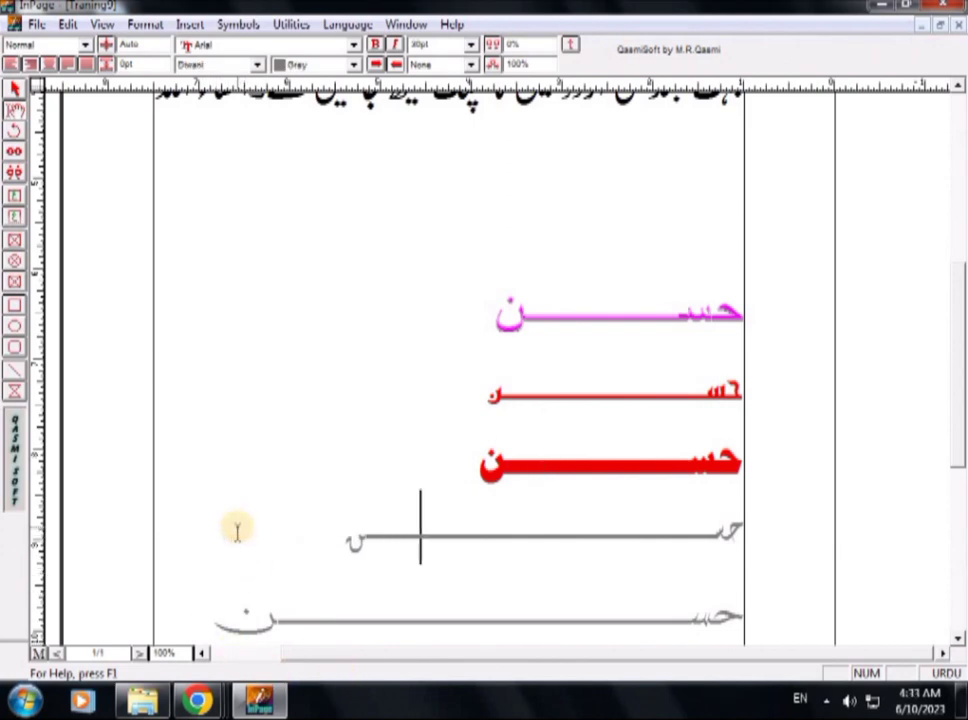
Delete kashida from the gray fourth and fifth lines so they end roughly level with the red lines.
click(313, 602)
key(BackSpace)
key(BackSpace)
key(BackSpace)
key(BackSpace)
key(BackSpace)
key(BackSpace)
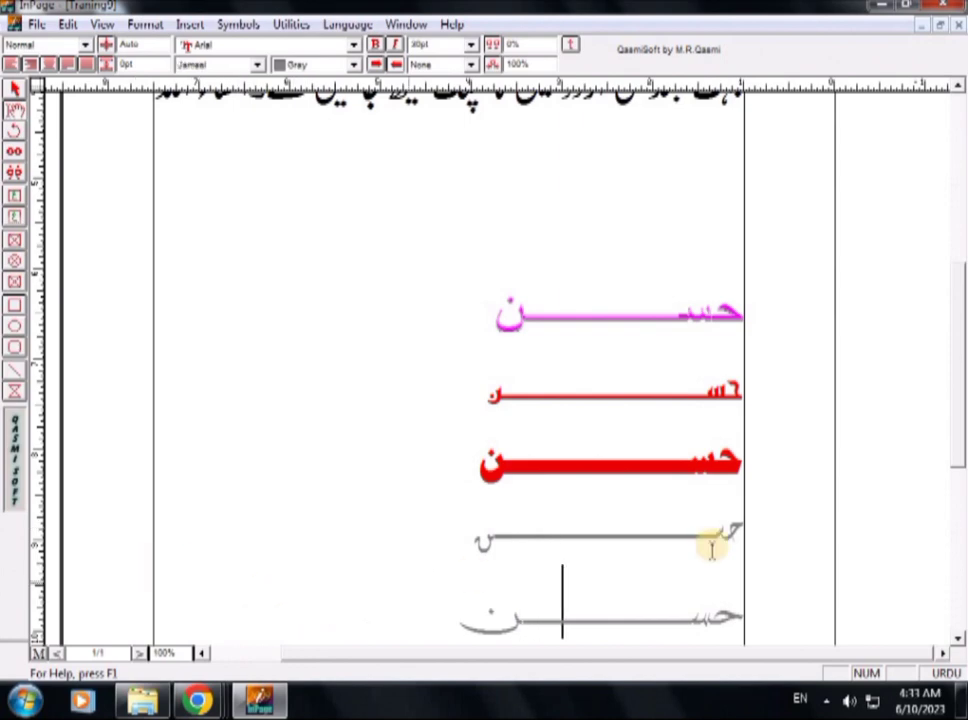
Shorten the blue Masjid line to about half the column width by deleting its extra kashida.
click(957, 640)
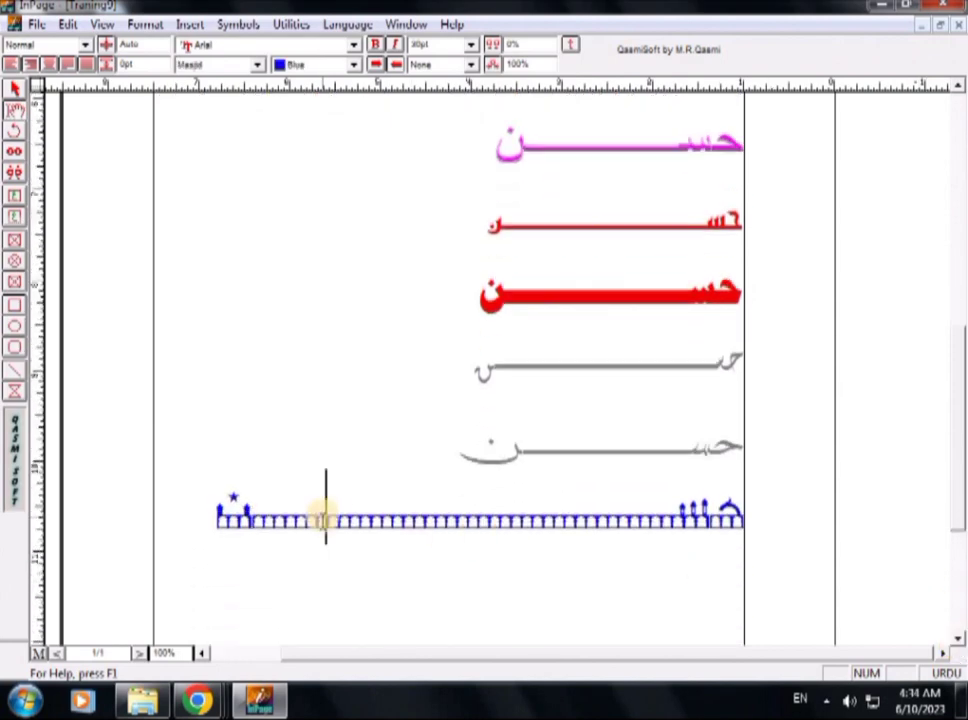
key(BackSpace)
key(BackSpace)
key(BackSpace)
key(BackSpace)
key(BackSpace)
key(BackSpace)
key(BackSpace)
key(BackSpace)
key(BackSpace)
key(BackSpace)
key(BackSpace)
key(BackSpace)
key(BackSpace)
key(BackSpace)
key(BackSpace)
key(BackSpace)
key(BackSpace)
key(BackSpace)
key(BackSpace)
key(BackSpace)
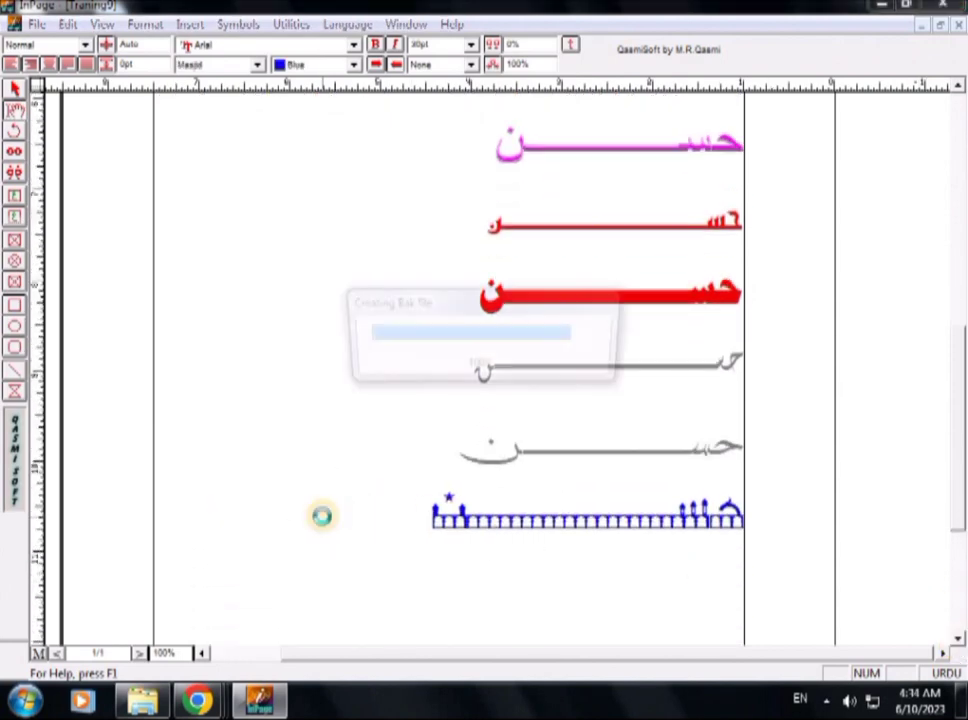
Try to switch the blue last line from Masjid to the Sadaf font, and look through the remaining Urdu fonts.
click(957, 88)
click(957, 80)
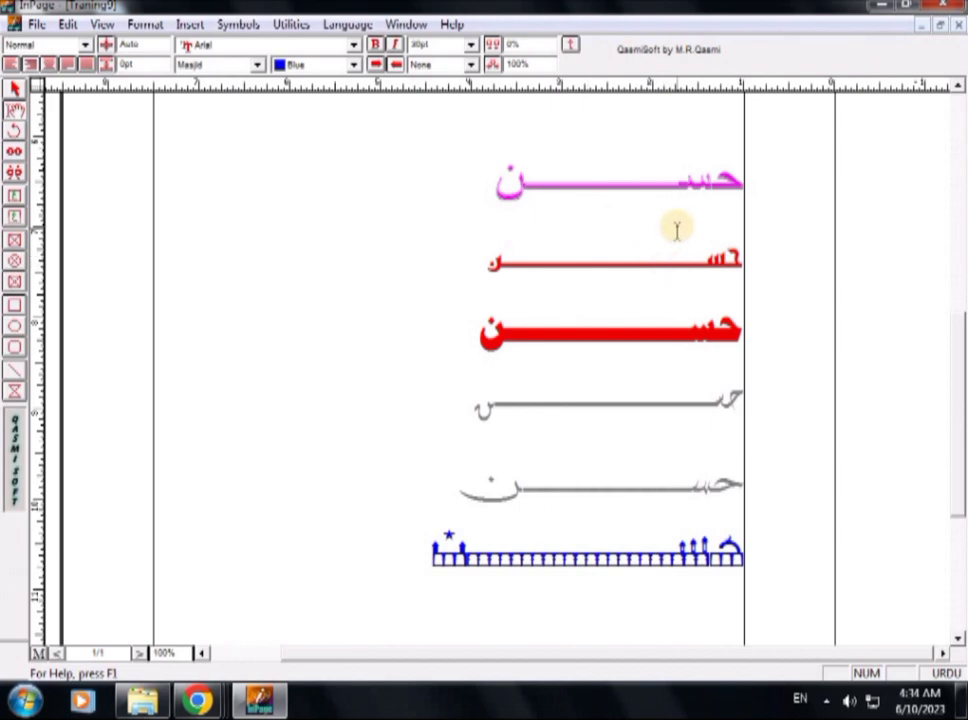
click(259, 66)
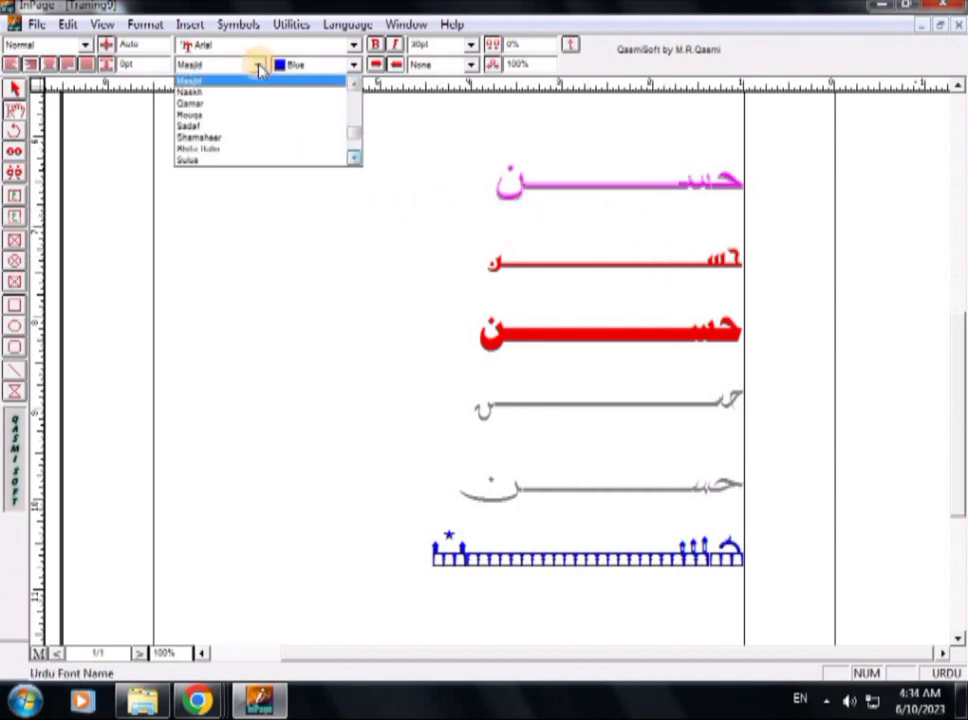
click(206, 127)
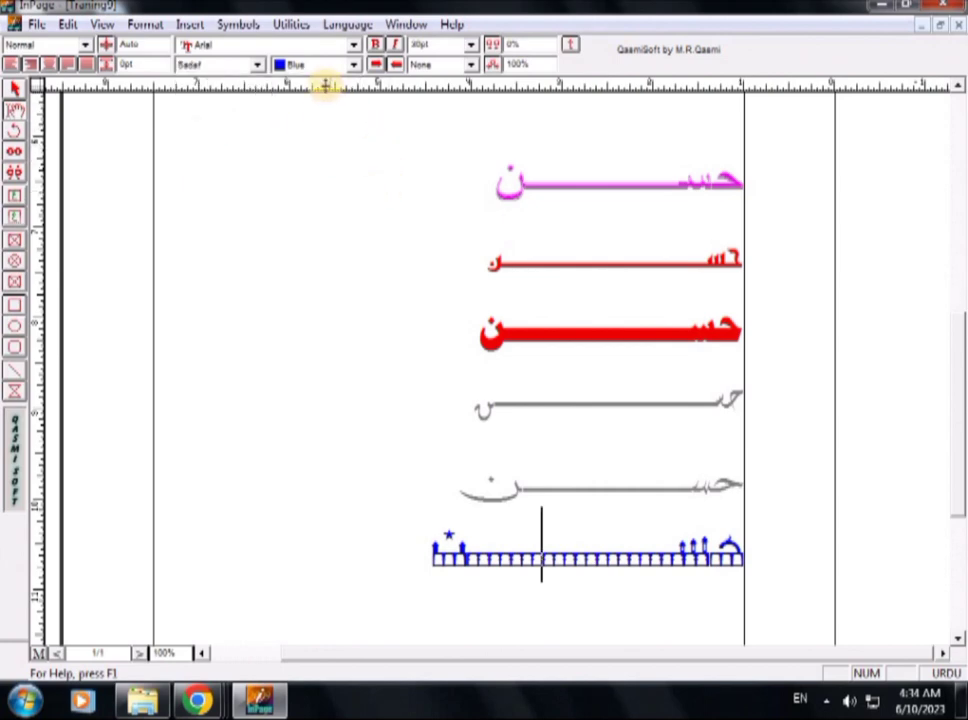
click(255, 66)
scroll(350, 151, down, 2)
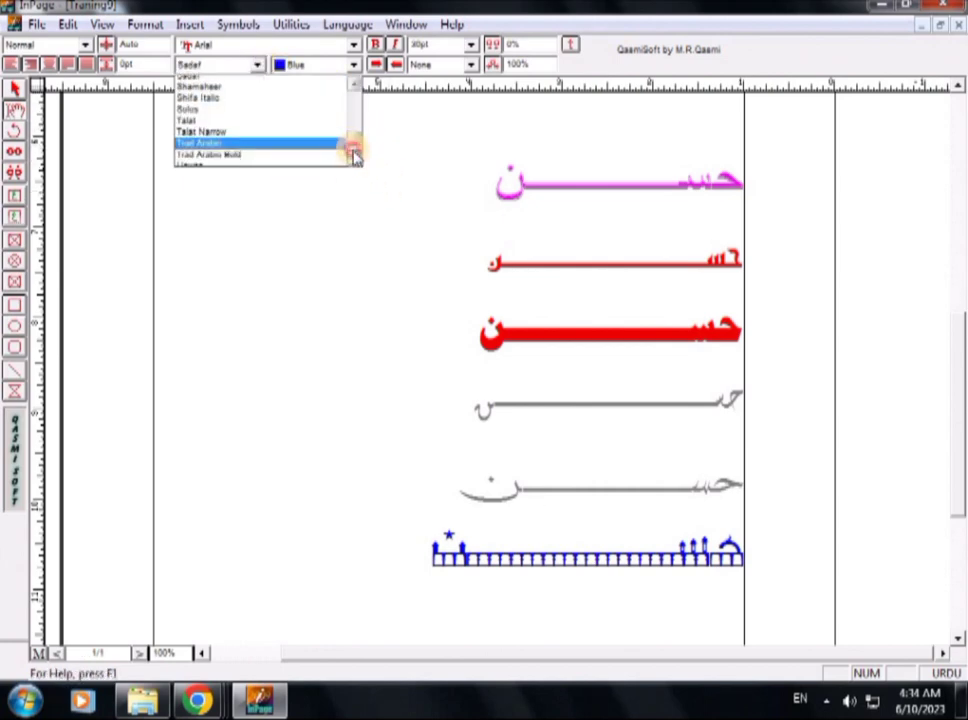
Select the gray fifth line and apply the Masjid font to it.
click(465, 510)
drag(450, 490, 744, 470)
click(257, 66)
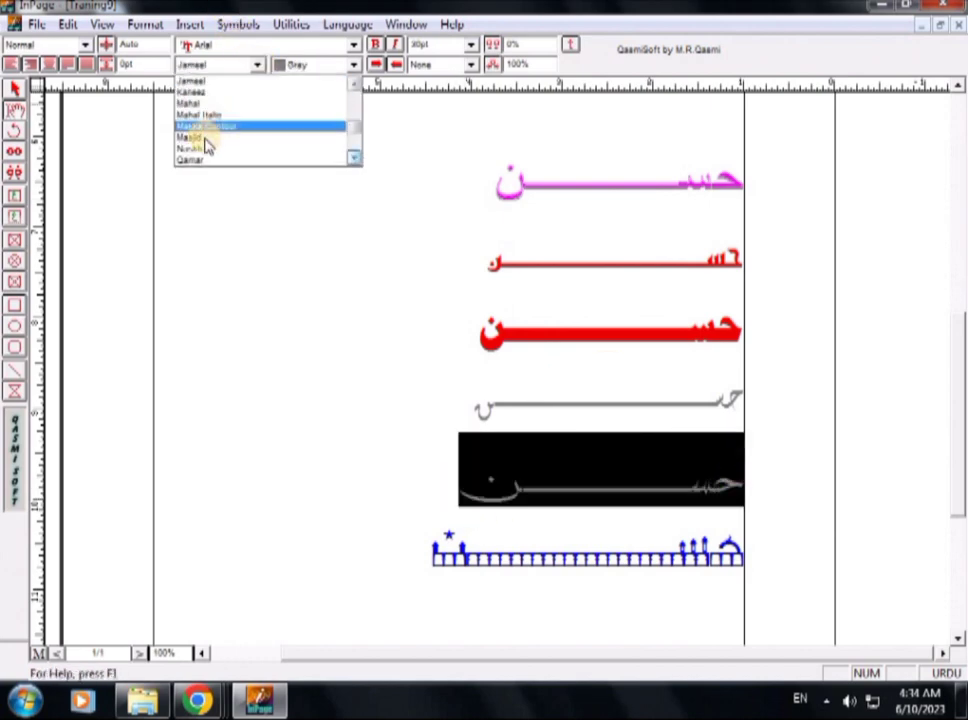
click(199, 141)
click(195, 146)
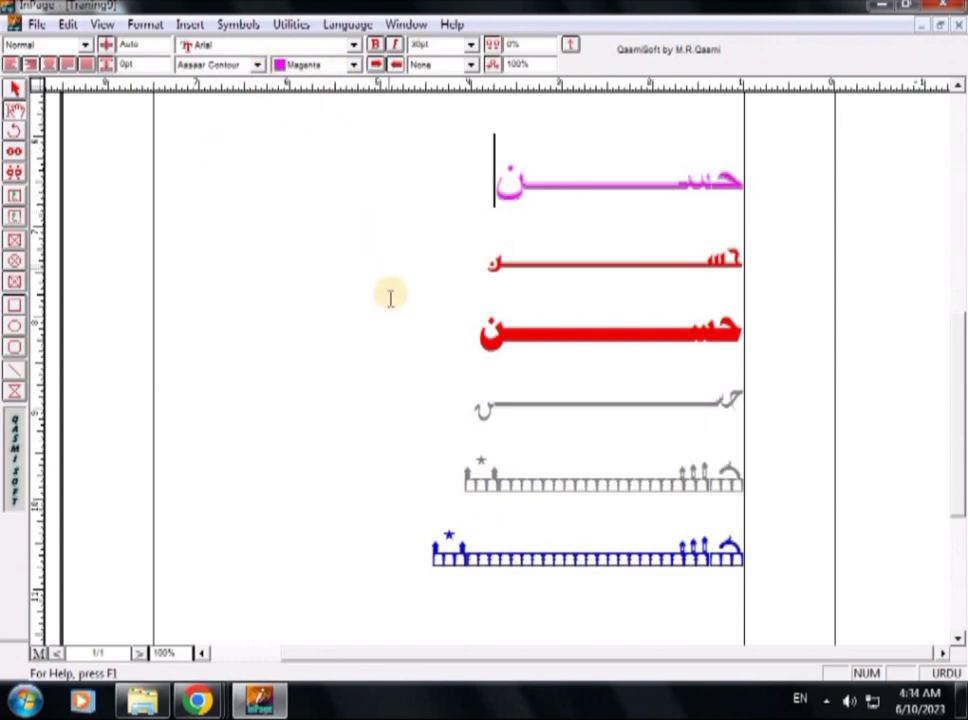
Reselect the gray fifth line and change its Urdu font to Talat.
drag(443, 483, 747, 484)
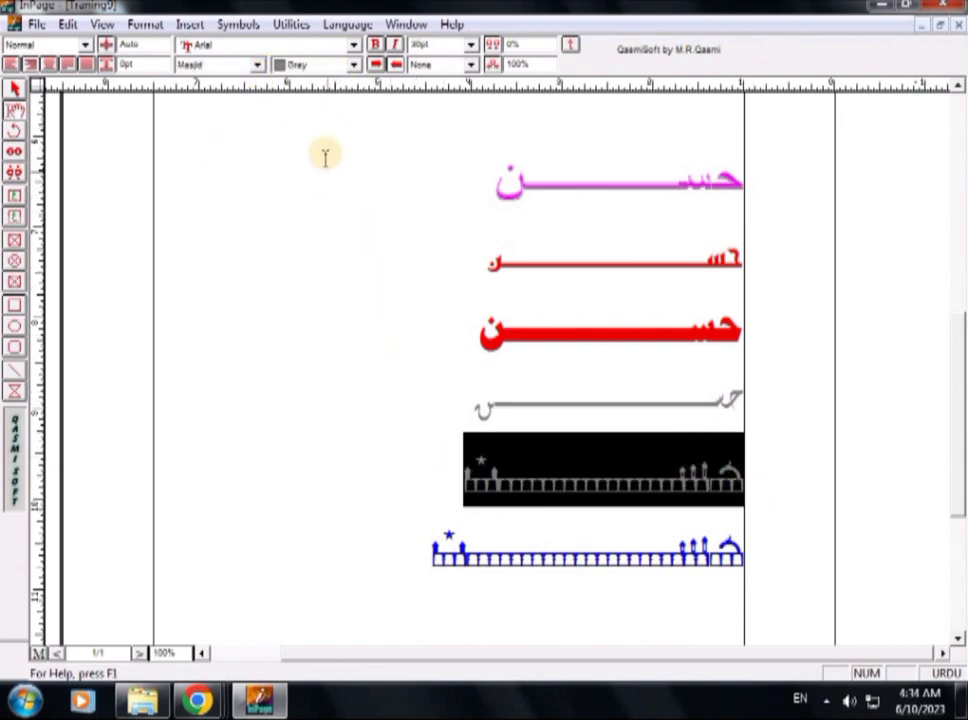
click(257, 64)
scroll(346, 156, down, 4)
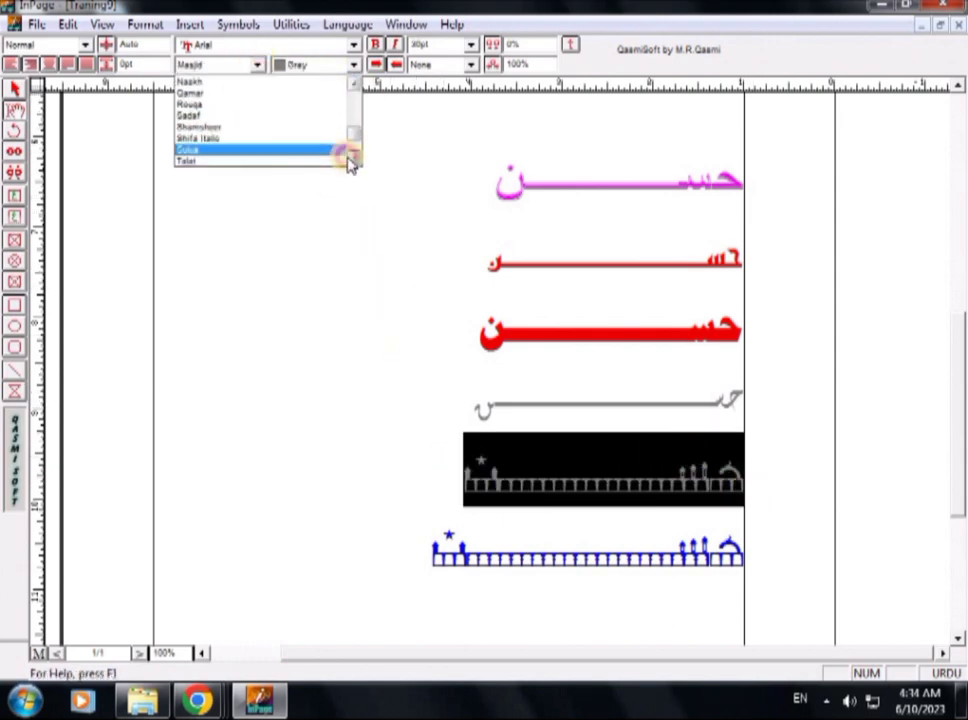
click(208, 127)
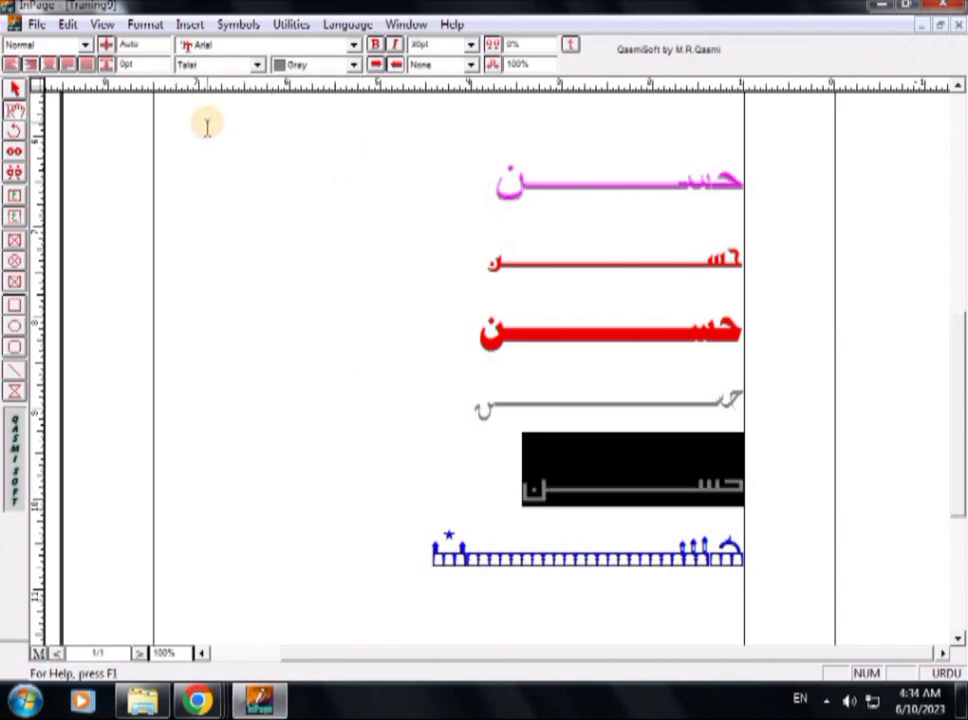
Try the Xebec font and the Zakharif font on the selected gray fifth line.
click(257, 64)
click(220, 136)
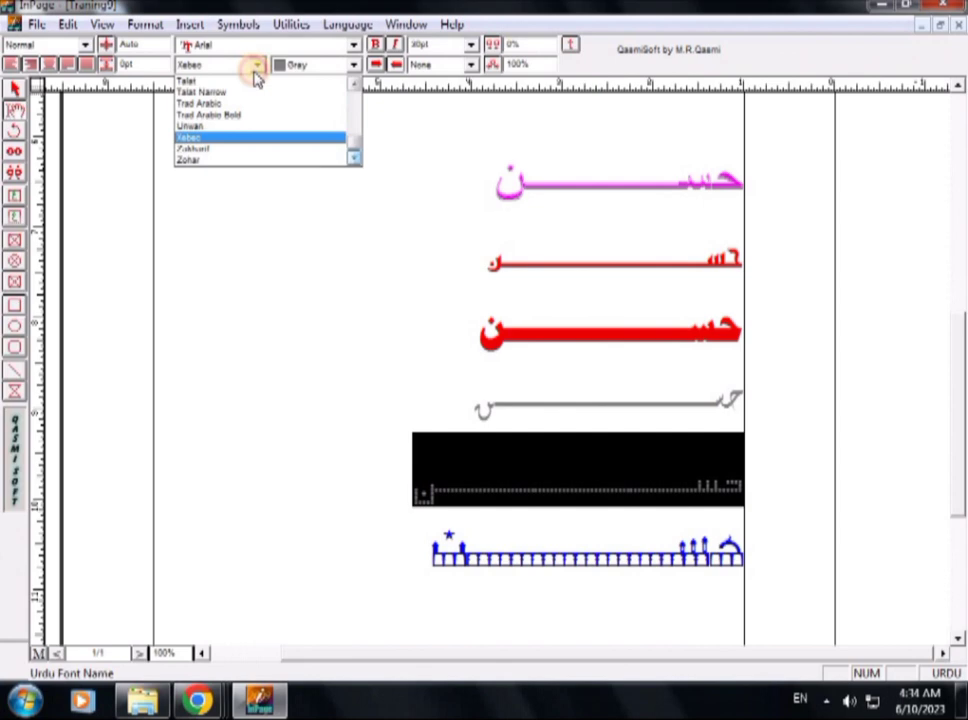
click(210, 148)
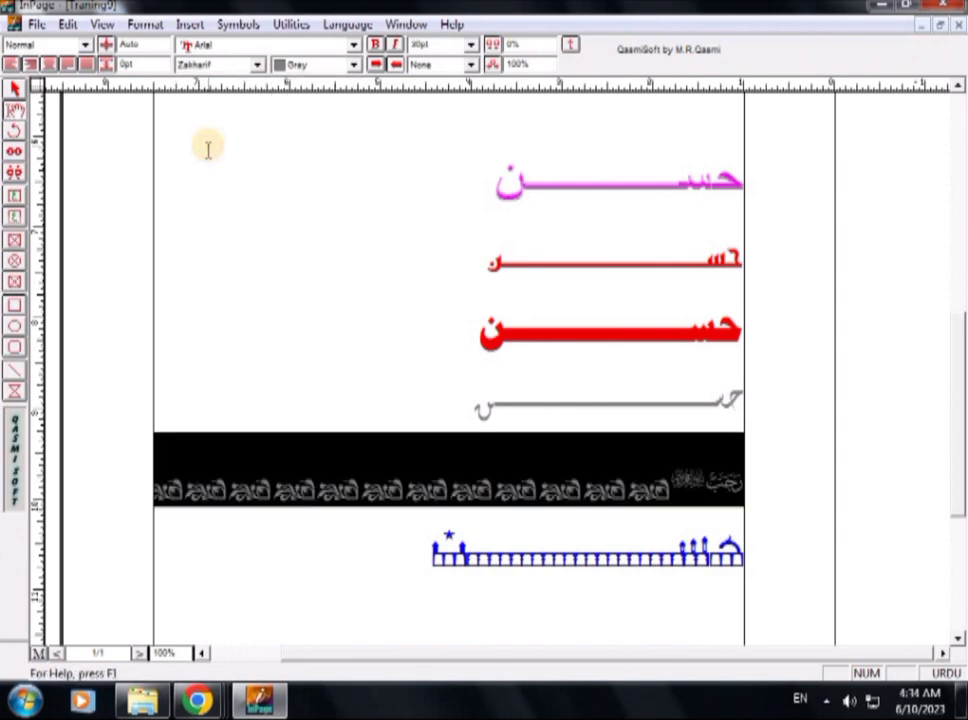
Set the gray fifth line in the Zohar font and return the cursor to the magenta first line.
click(256, 65)
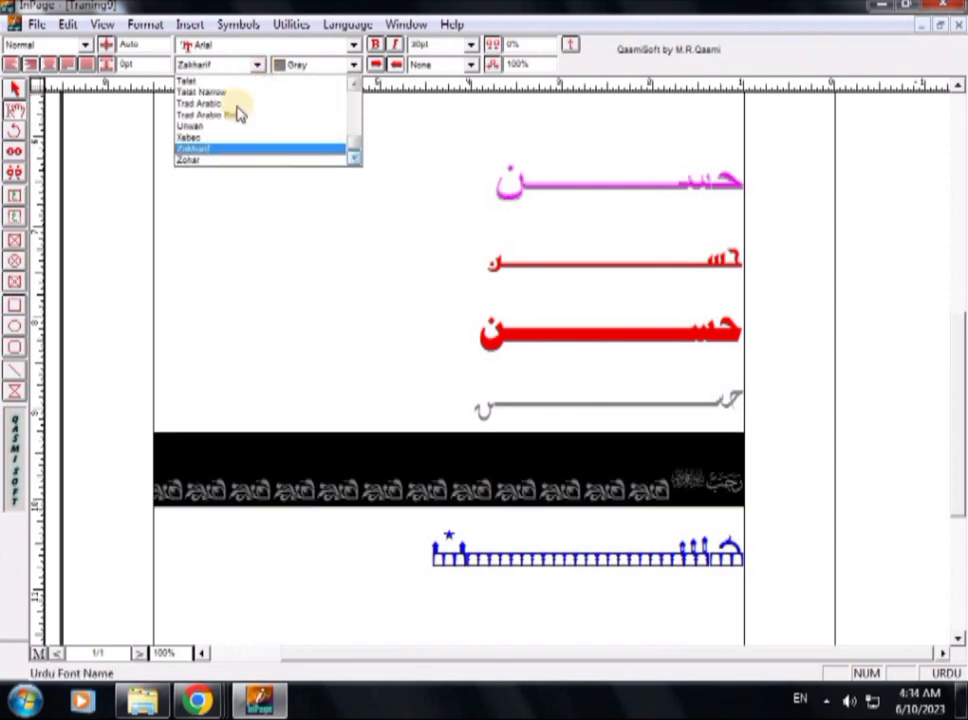
click(202, 162)
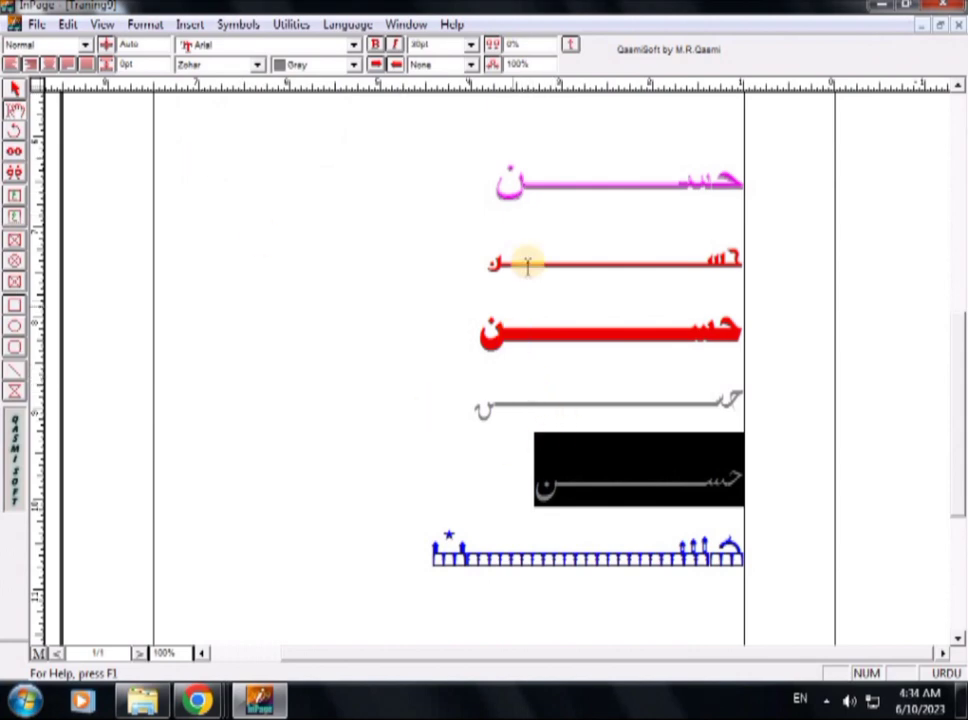
click(486, 177)
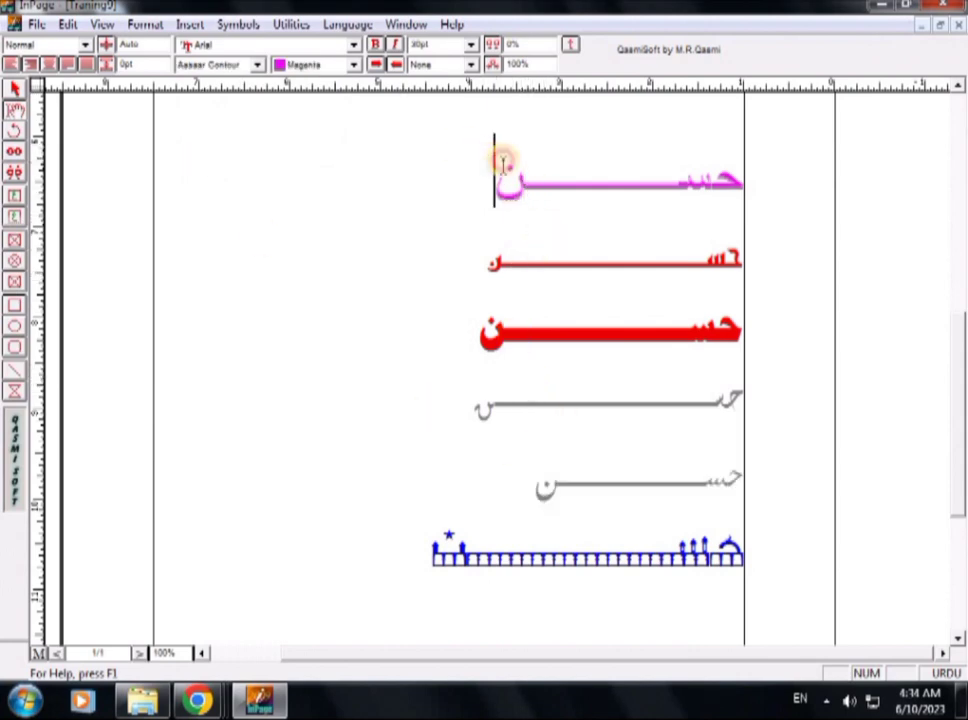
click(735, 190)
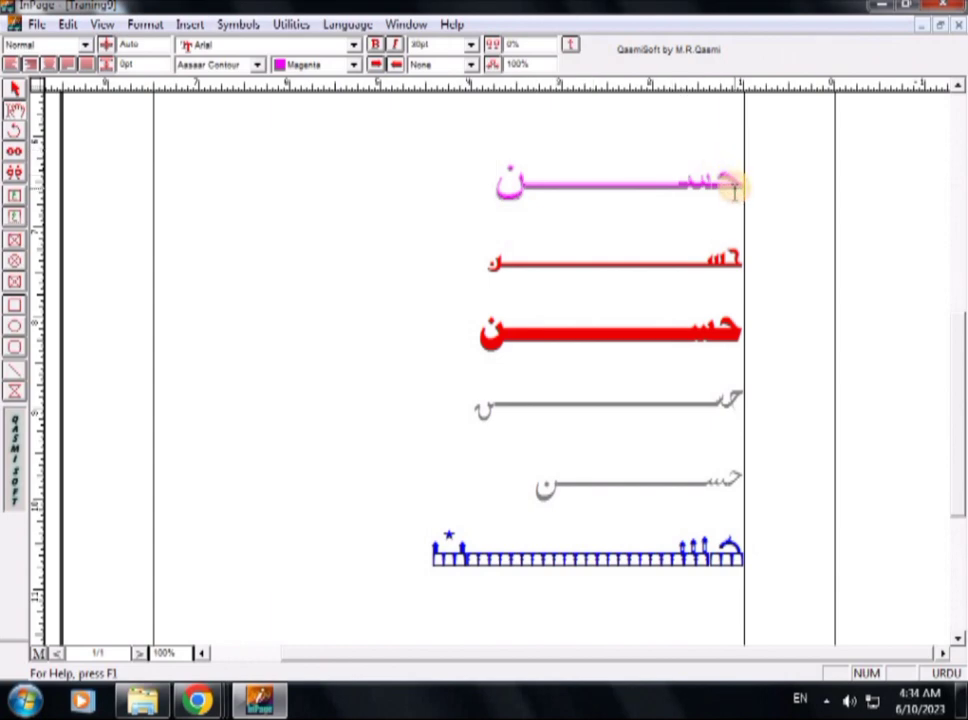